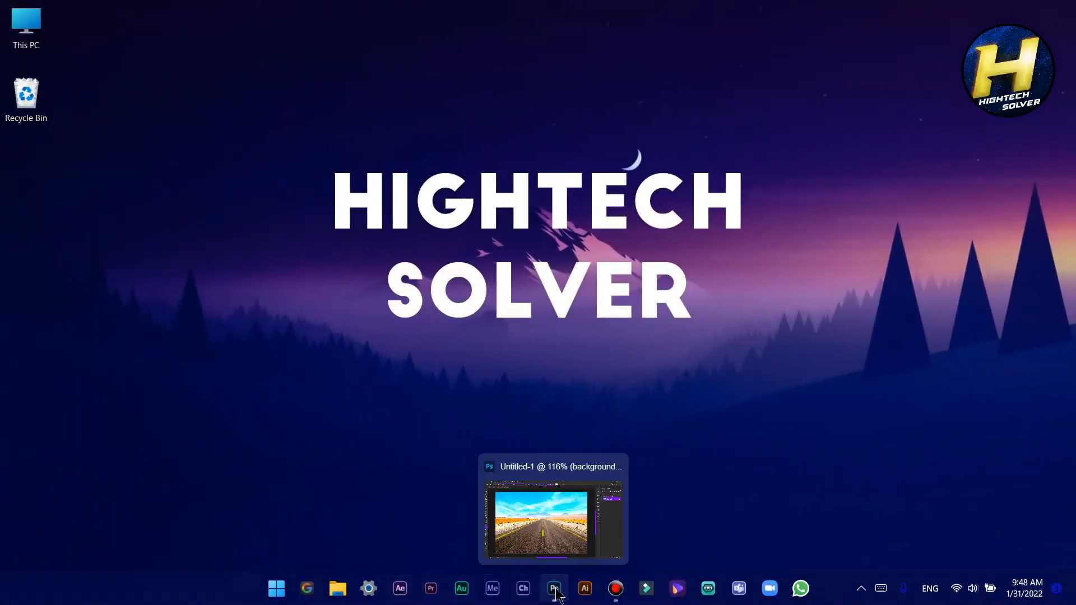
Switch to Photoshop, duplicate the background layer of the road photo and hide the copy
click(554, 598)
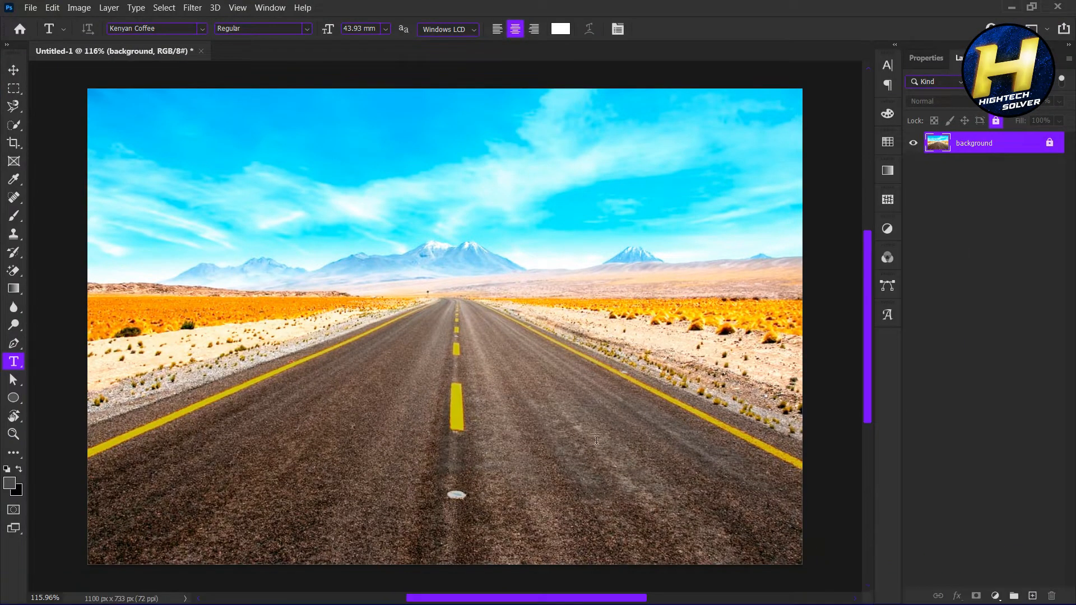
scroll(474, 307, down, 3)
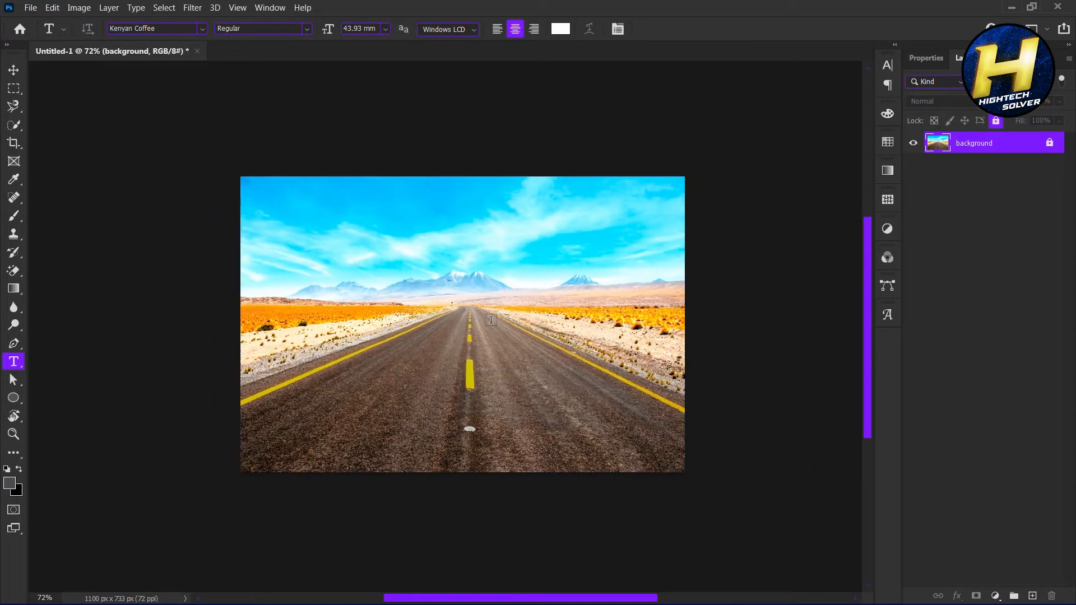
scroll(482, 314, up, 3)
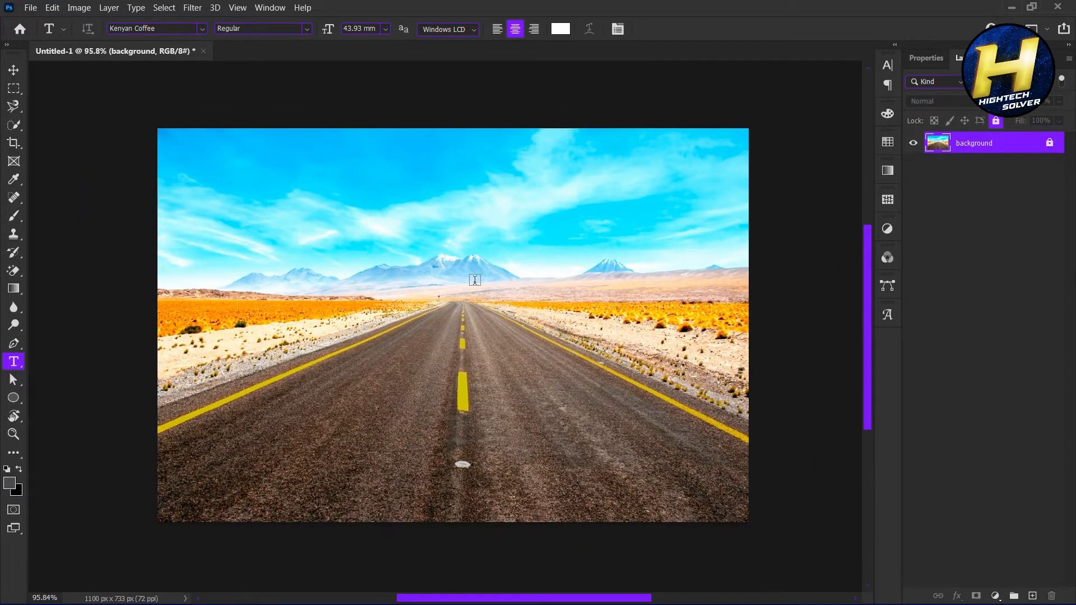
key(v)
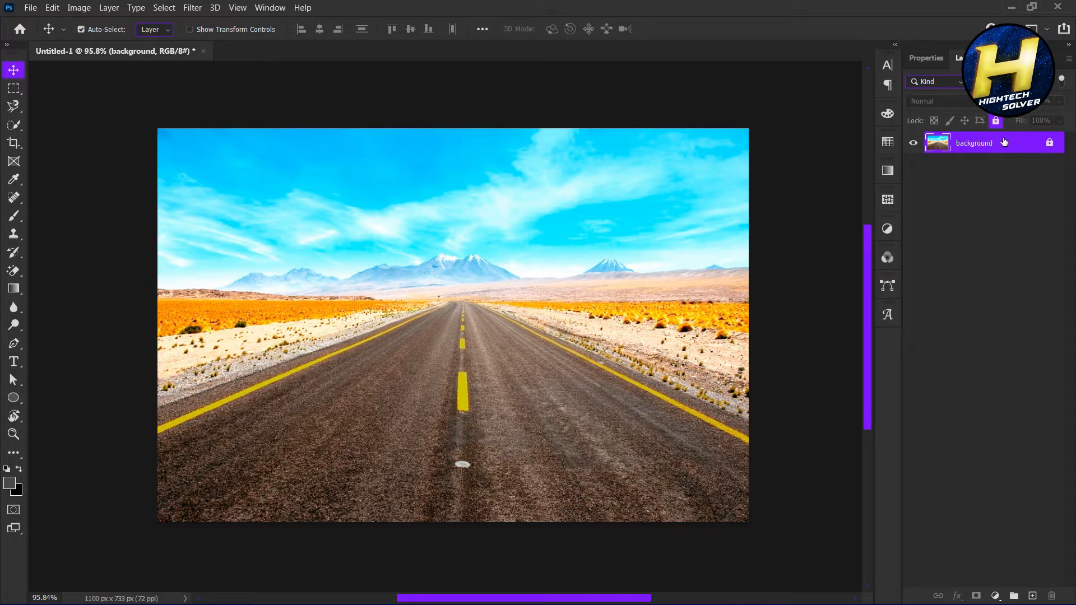
key(ctrl+j)
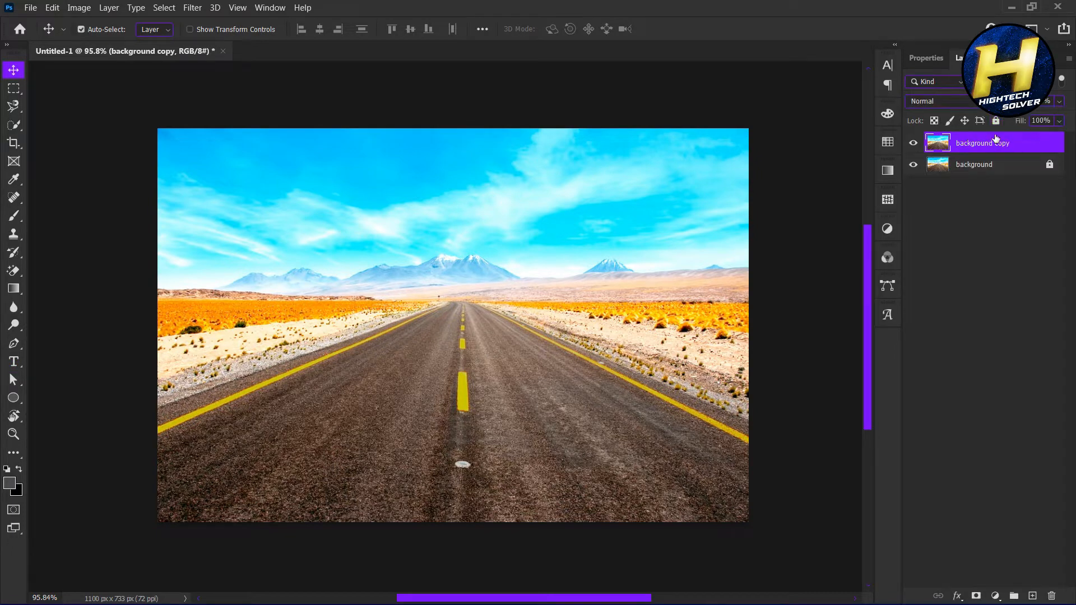
click(914, 143)
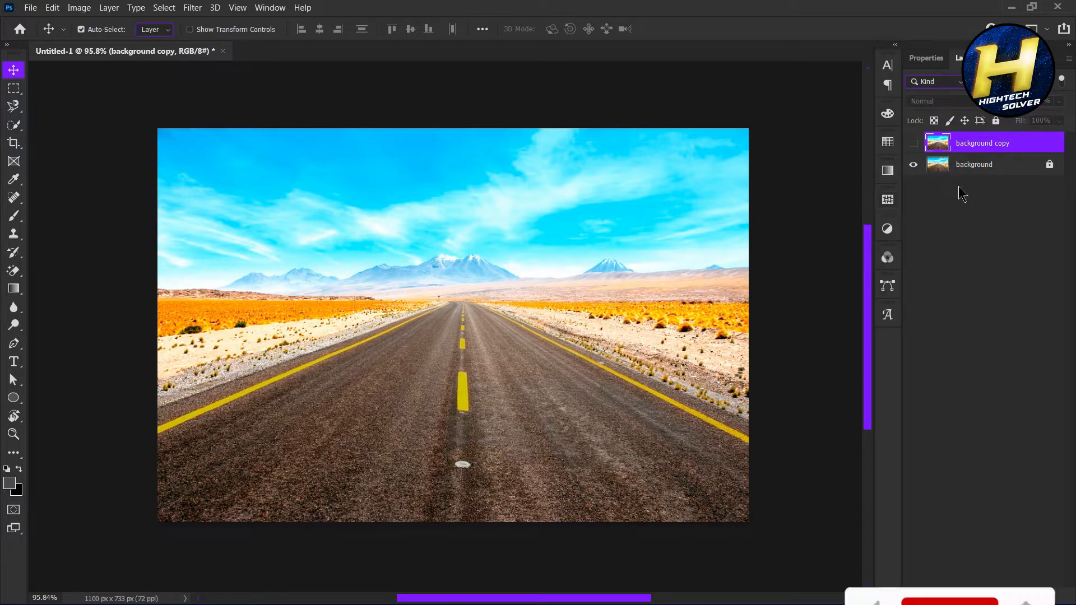
Add the white text "WELCOME" across the road, on a new text layer directly above the background layer
click(952, 165)
key(t)
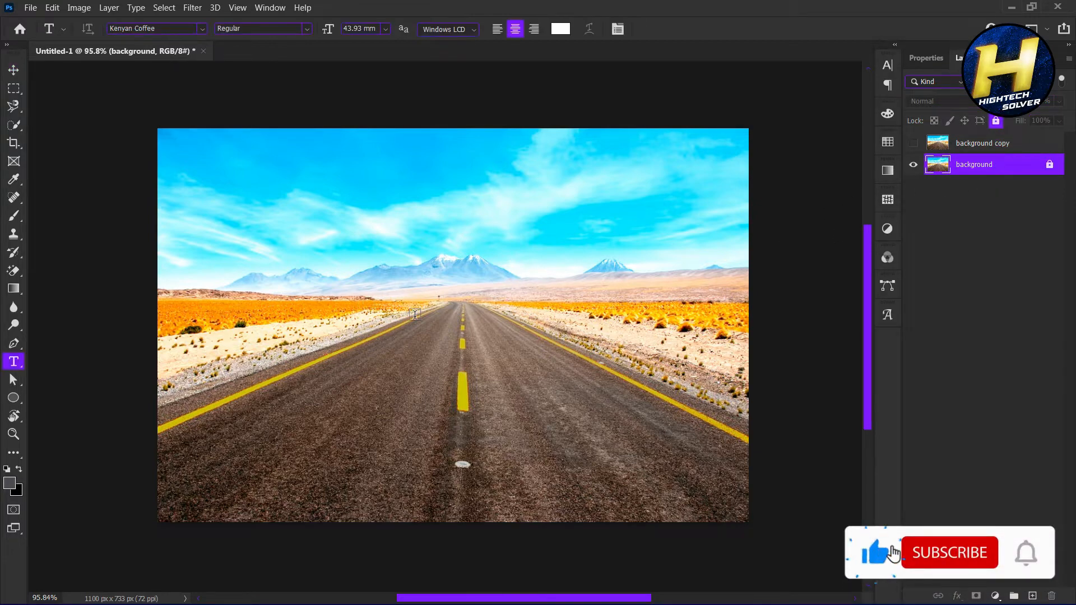
click(411, 306)
drag(432, 383, 460, 418)
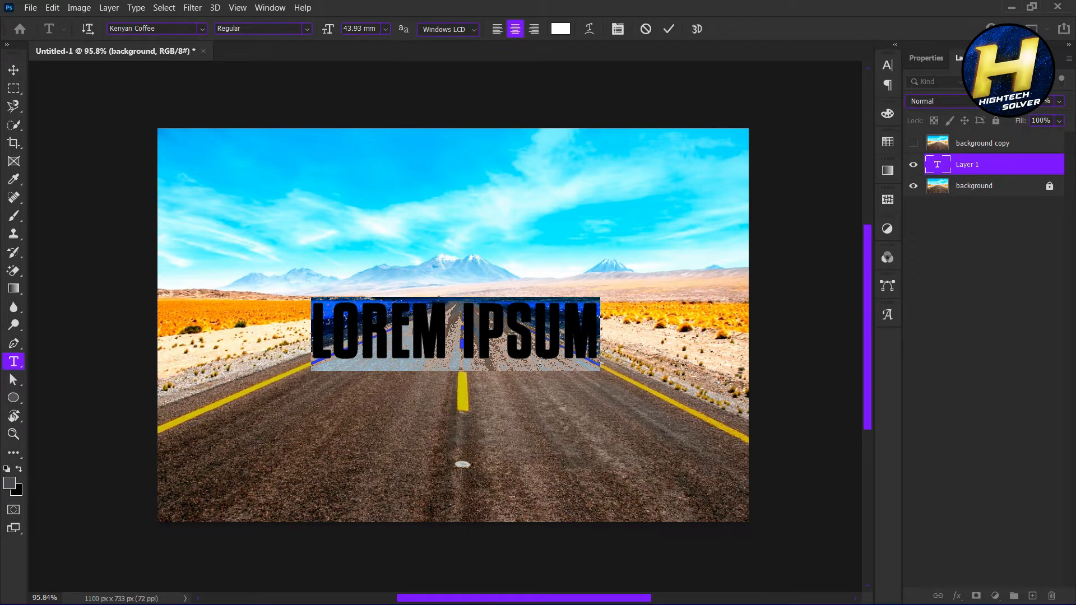
text(WELCOM)
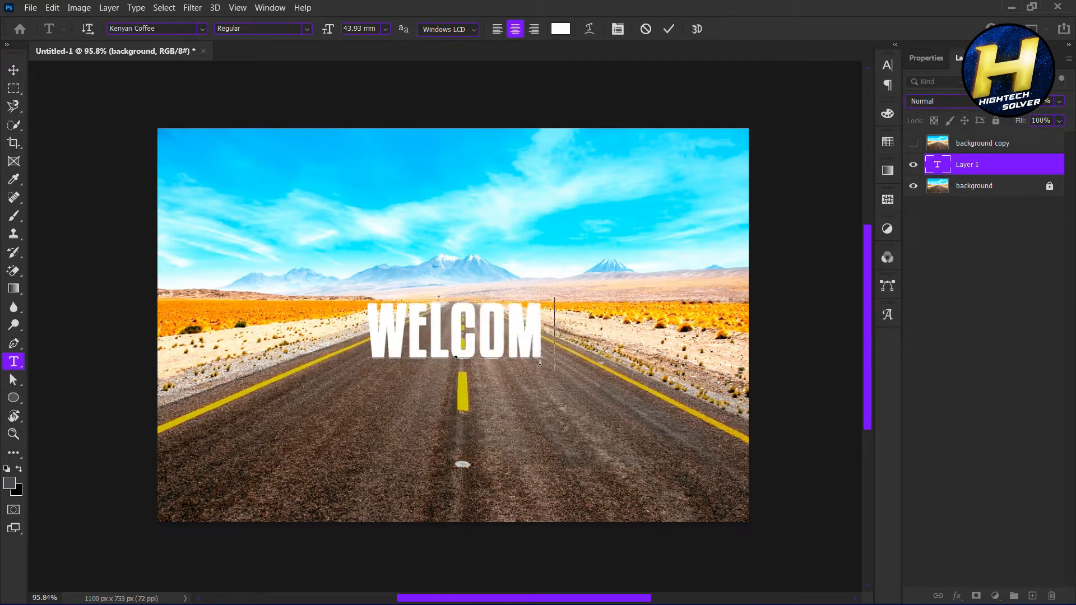
text(E)
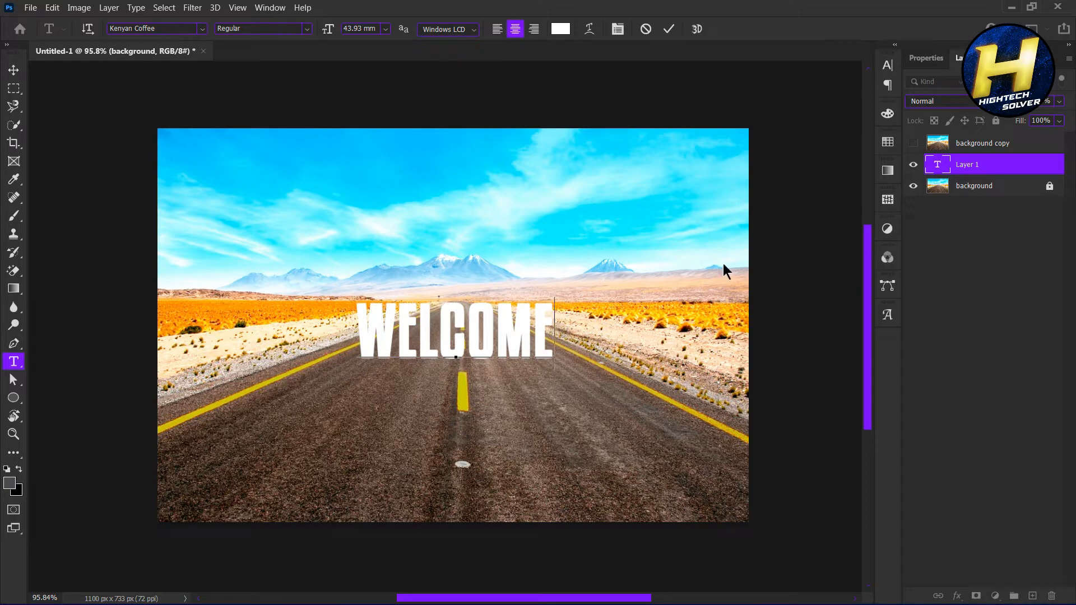
Switch All Caps off and back on for the whole WELCOME text in the character settings
key(ctrl+a)
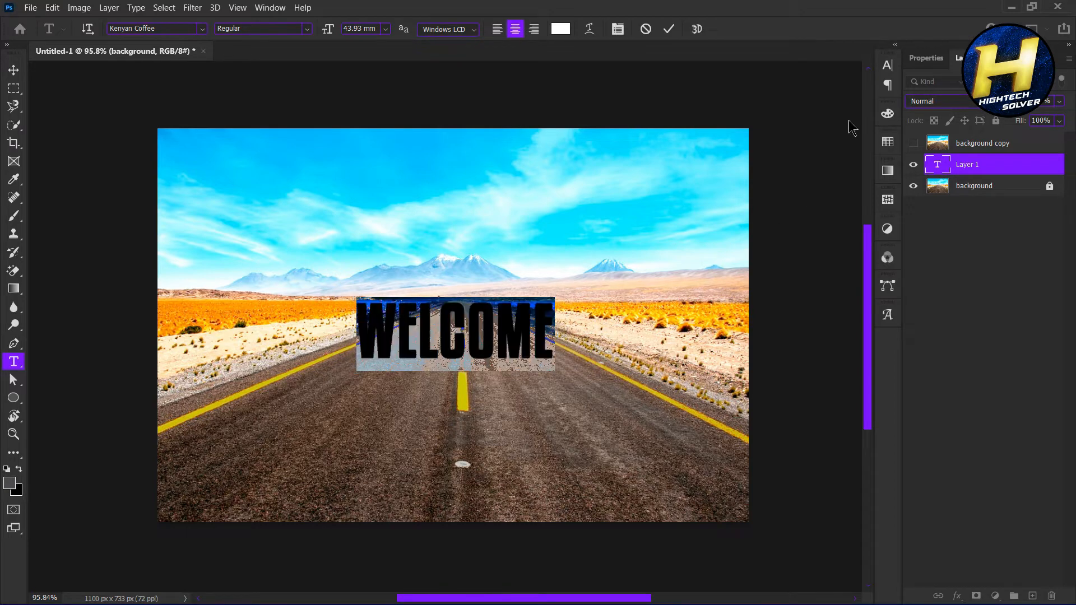
click(888, 66)
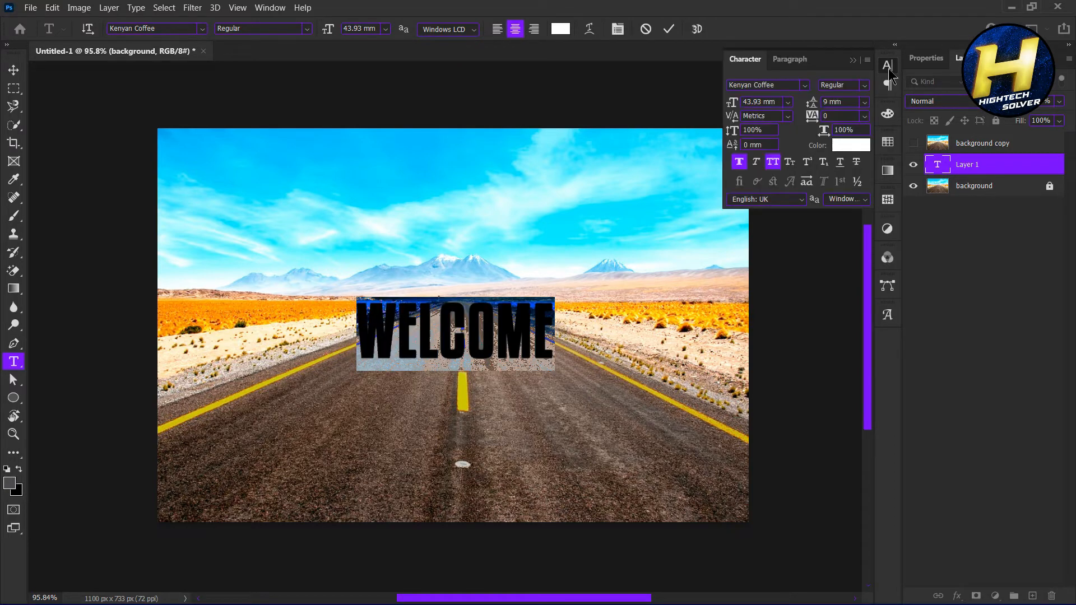
click(773, 162)
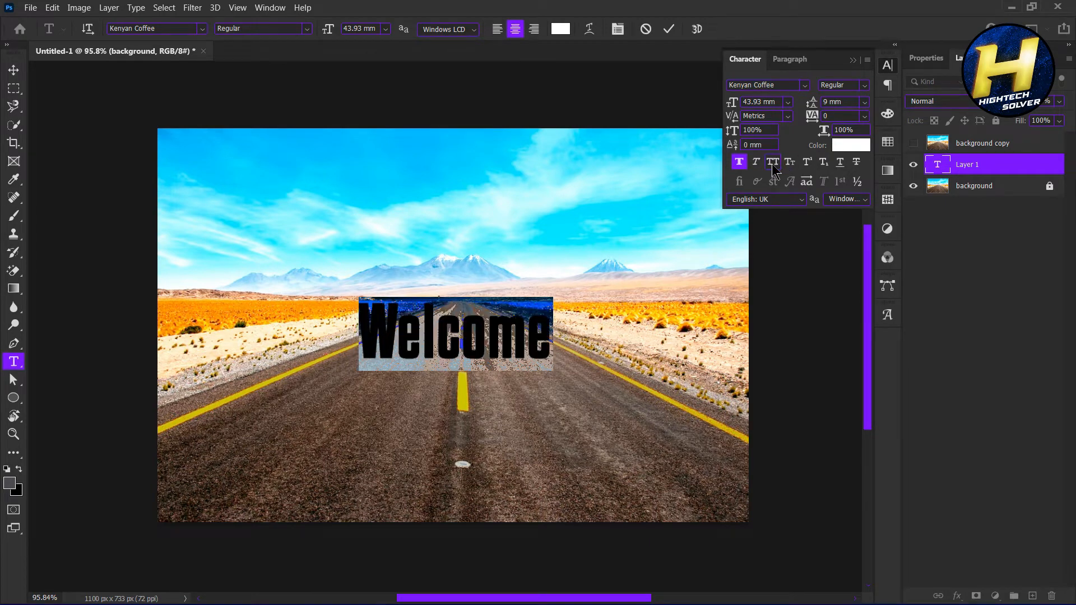
click(773, 163)
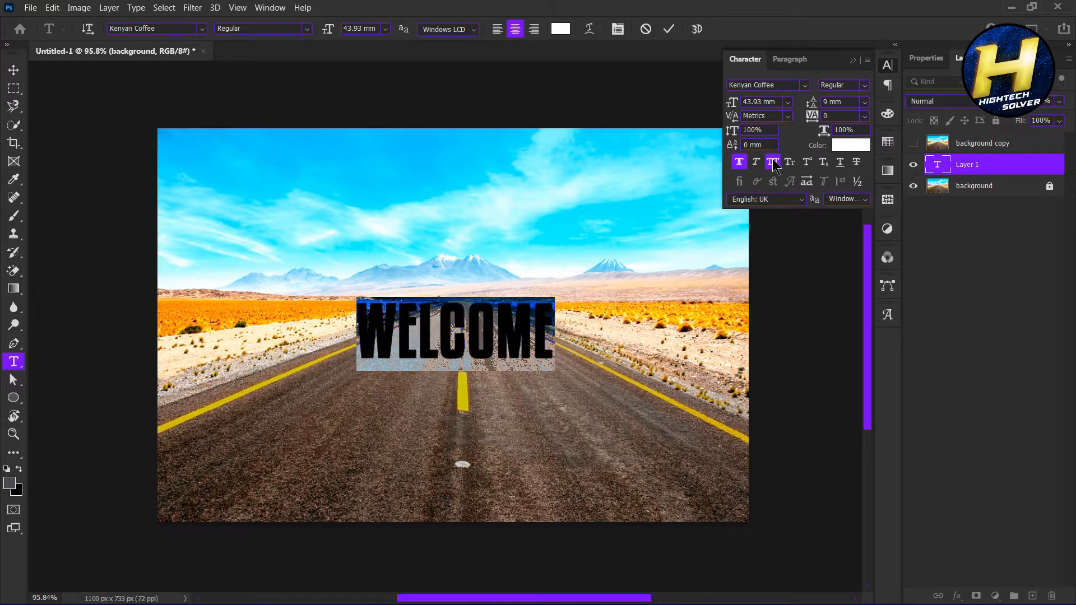
click(852, 60)
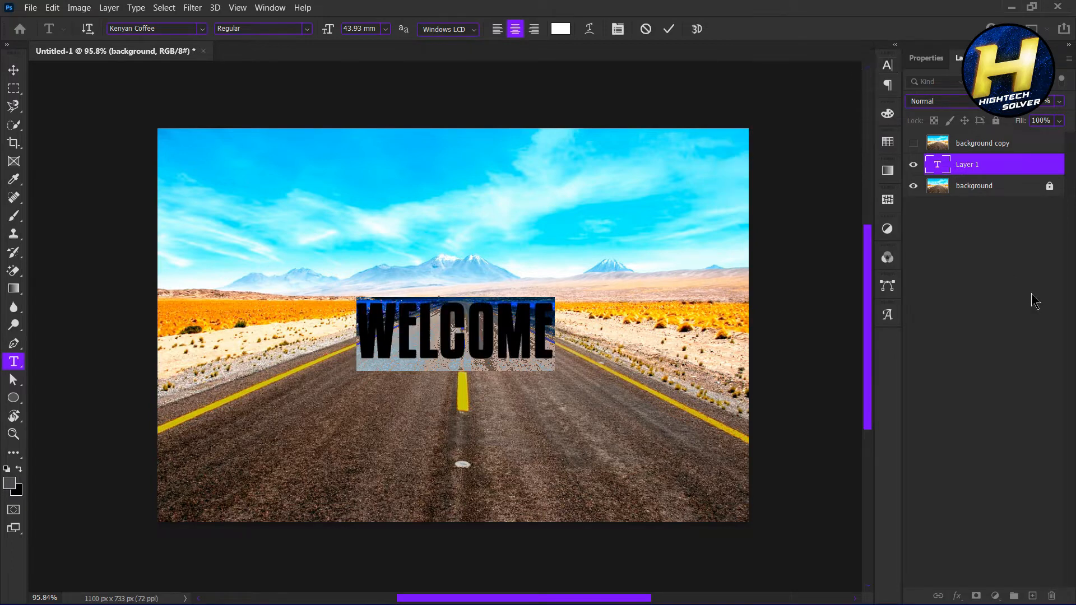
Commit the WELCOME text and rasterize its type layer
click(1013, 241)
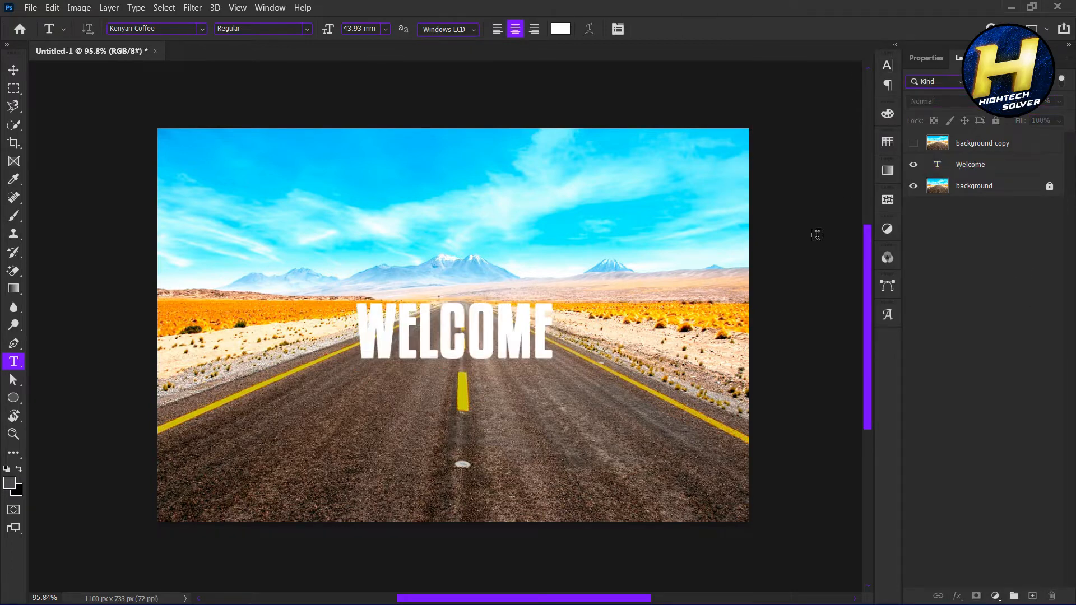
key(v)
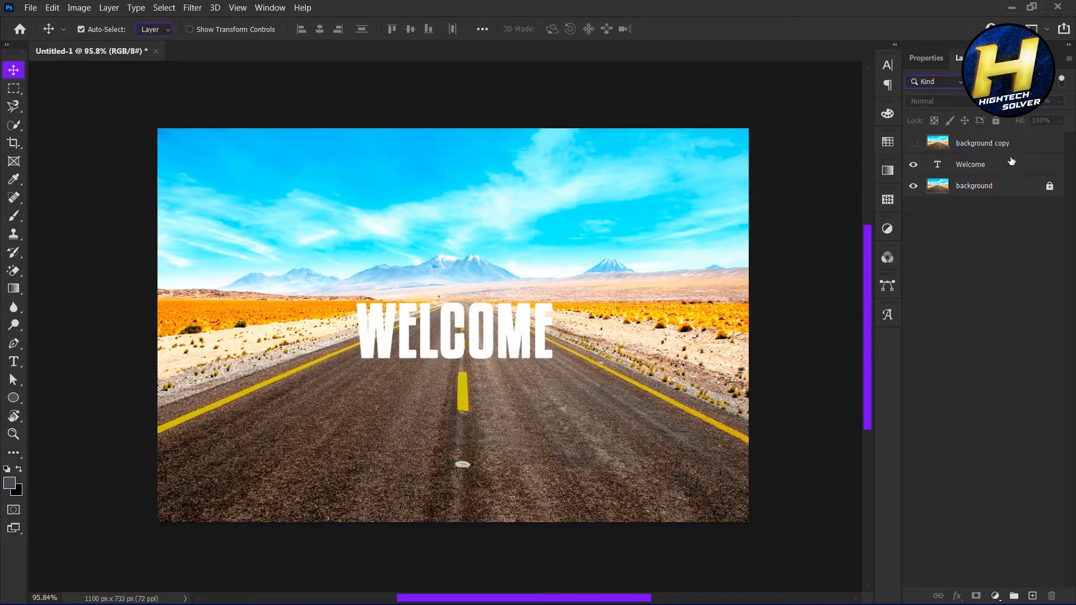
click(1019, 166)
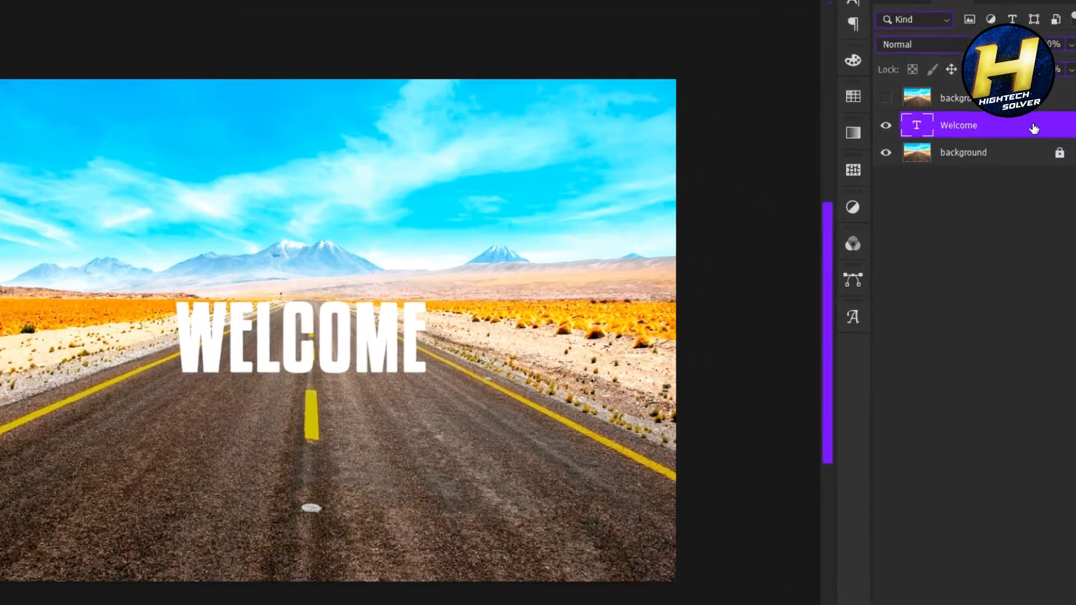
right_click(1029, 165)
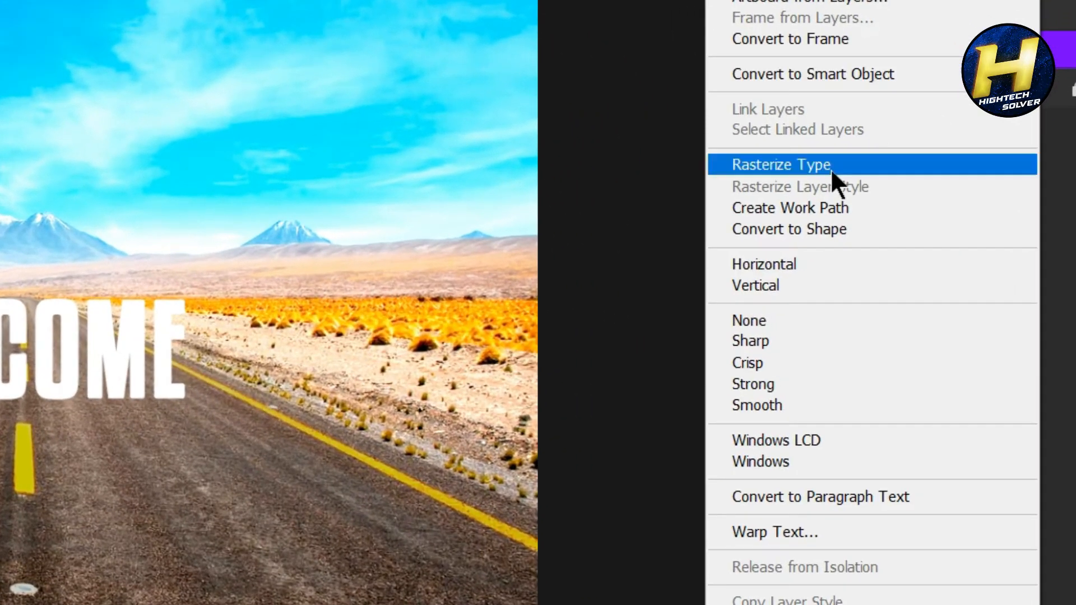
click(866, 164)
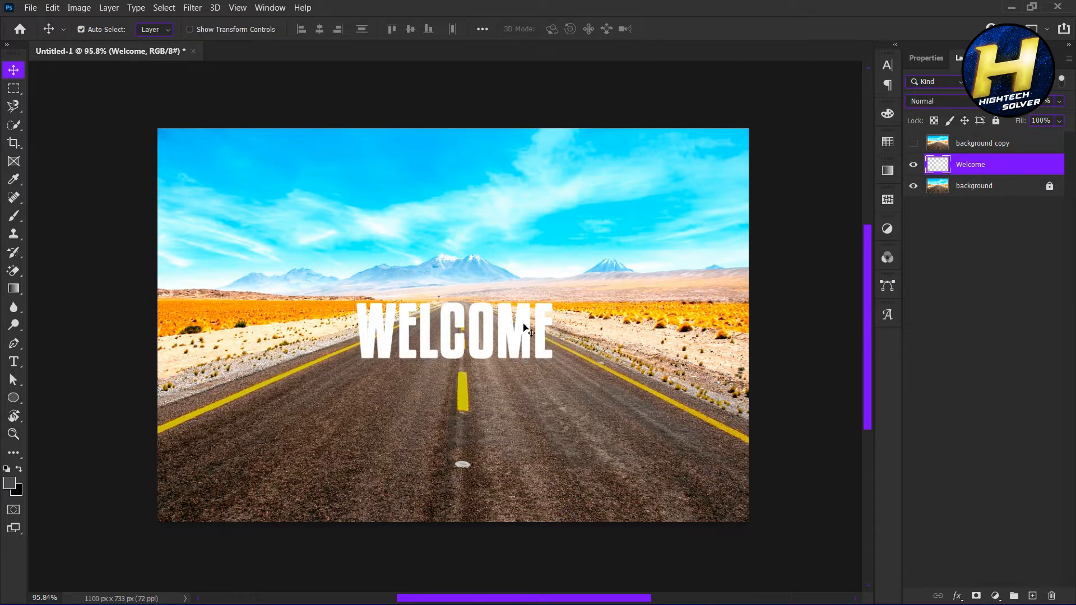
Enlarge the WELCOME text proportionally with Free Transform and shift it so it spans the road near the horizon
key(ctrl+t)
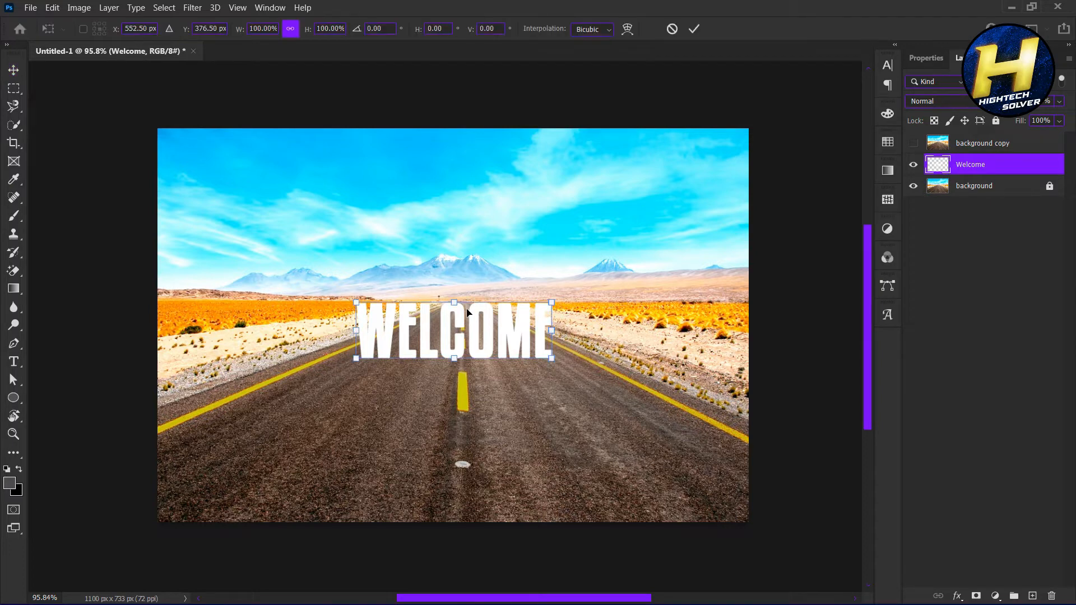
drag(454, 303, 455, 270)
drag(471, 301, 461, 301)
key(Return)
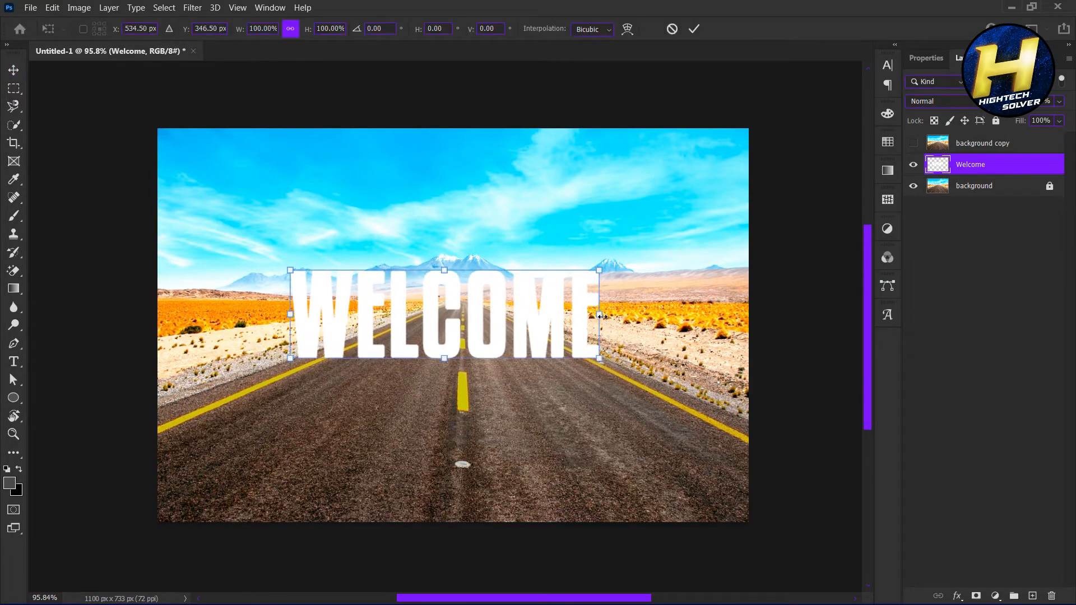
Duplicate the Welcome layer, flip the copy vertically and move it 167 px down to sit directly beneath the original text
click(1011, 169)
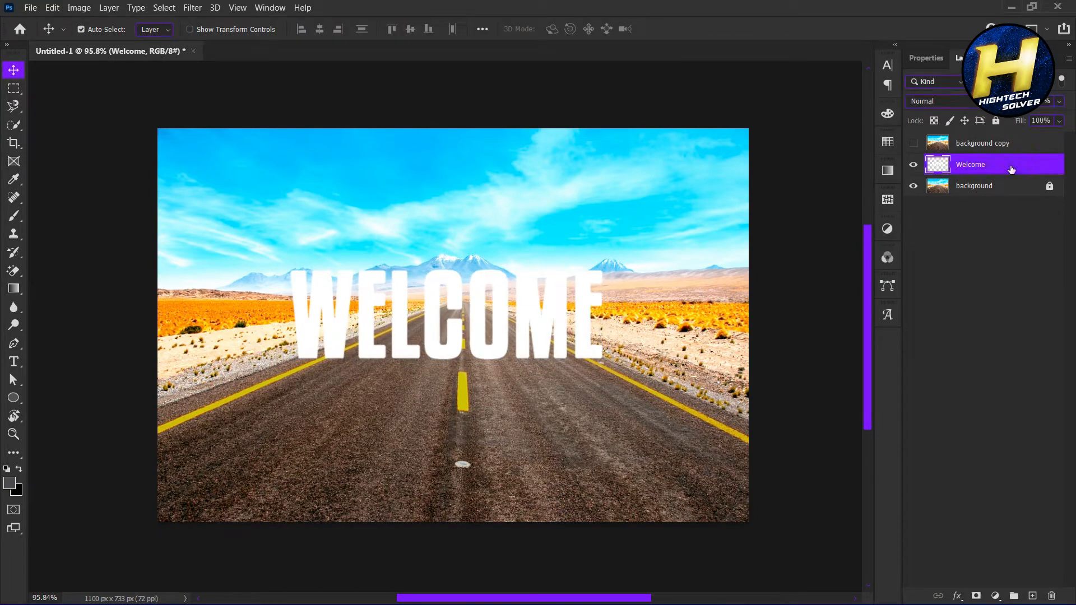
key(ctrl+j)
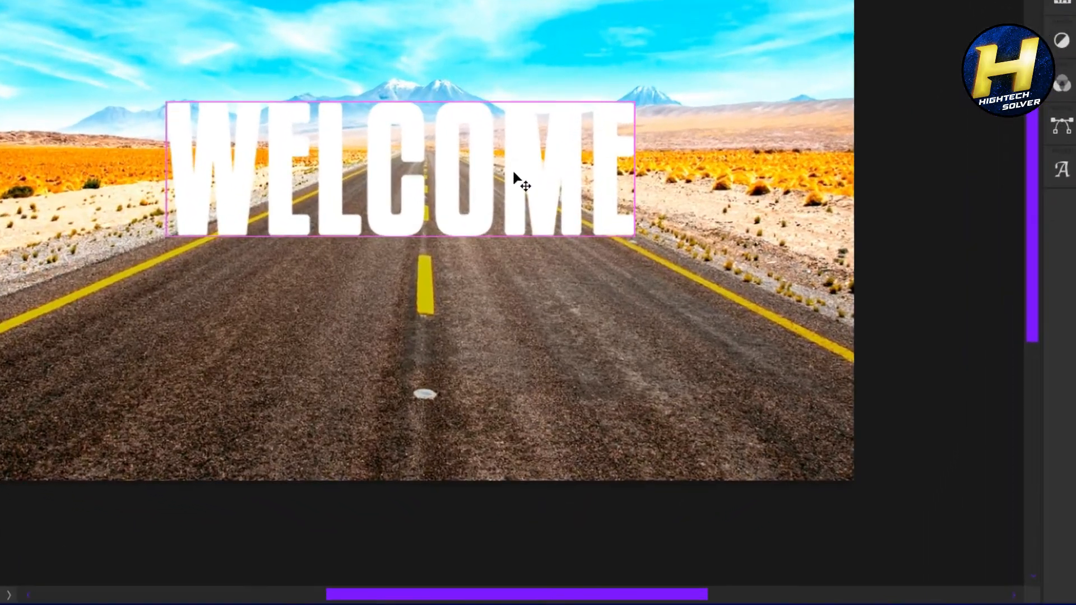
key(ctrl+t)
right_click(514, 173)
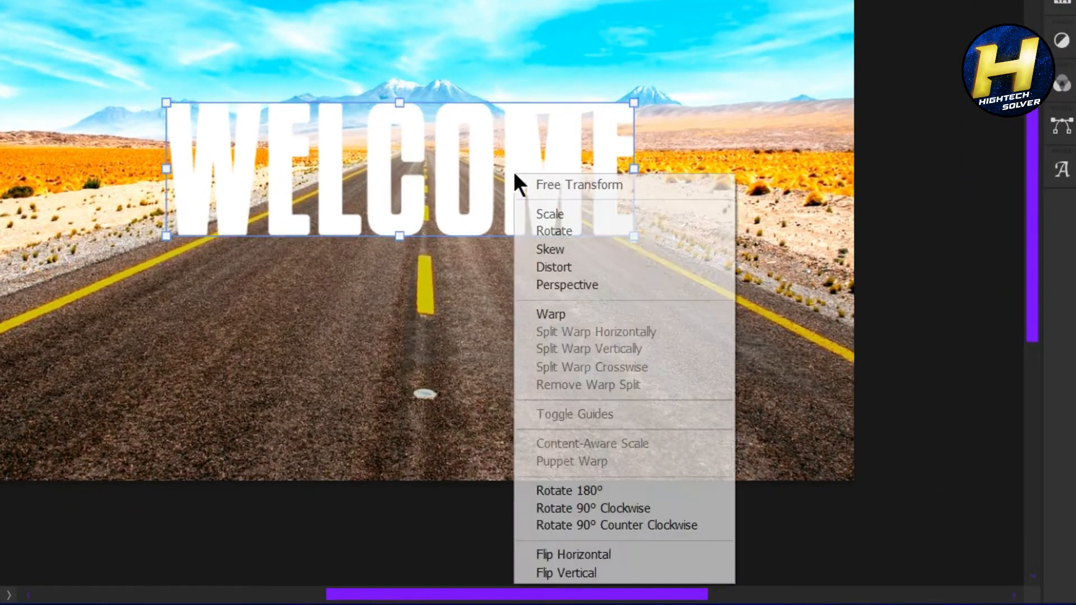
click(534, 572)
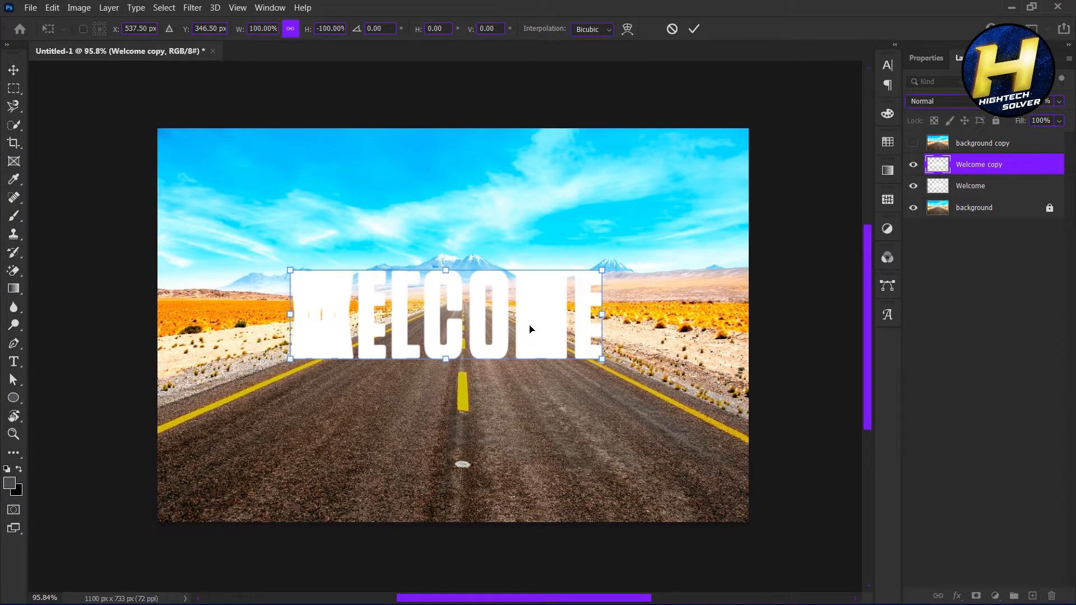
drag(527, 333, 531, 414)
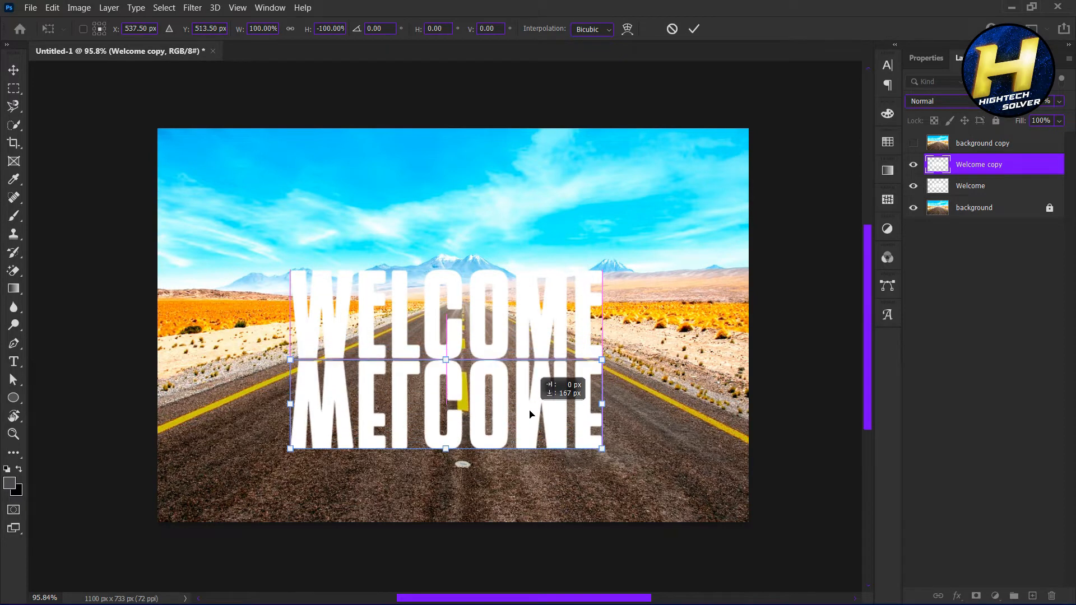
click(973, 283)
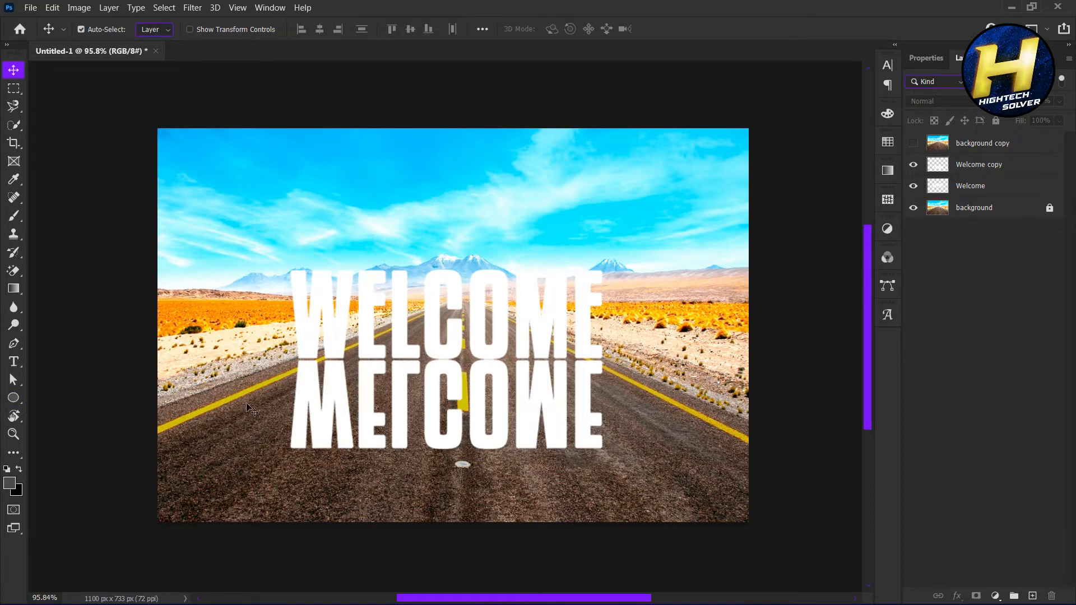
Apply a Perspective transform to the flipped WELCOME copy, spreading its lower edge outward by about 64.4°
click(545, 404)
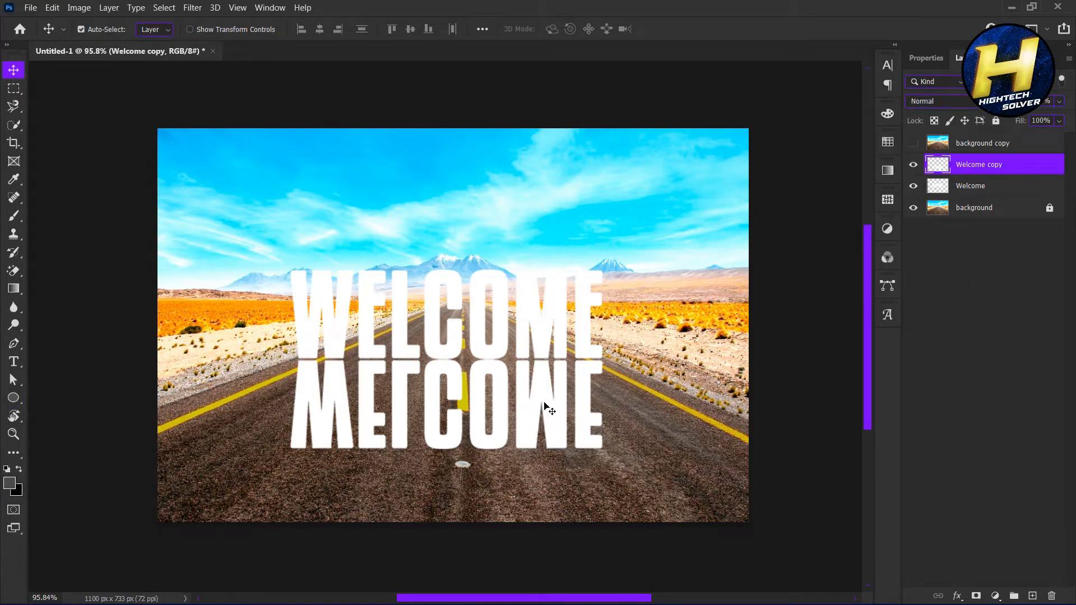
key(ctrl+t)
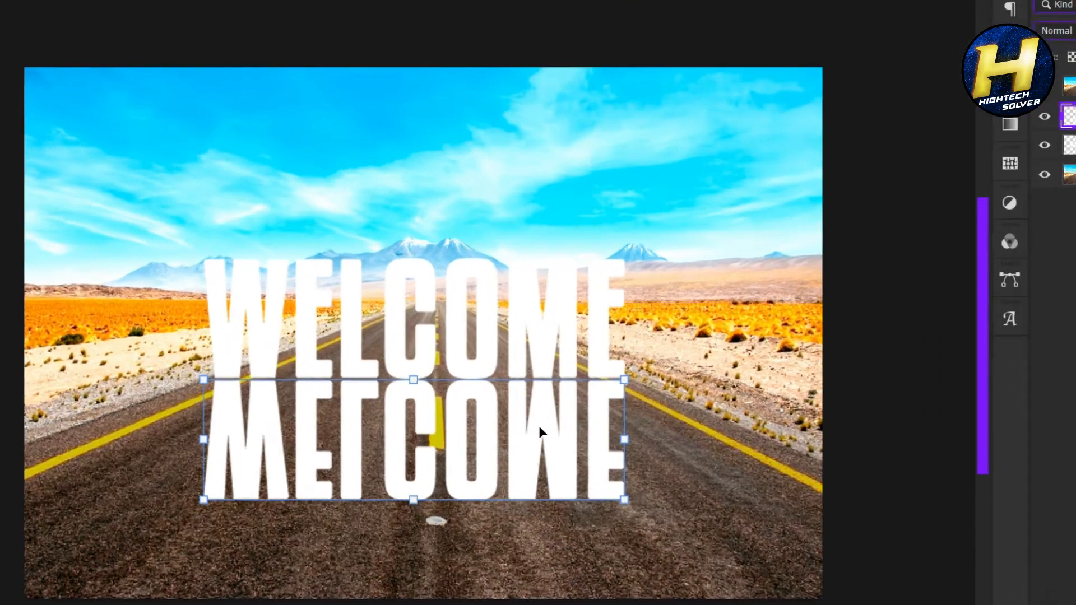
right_click(541, 400)
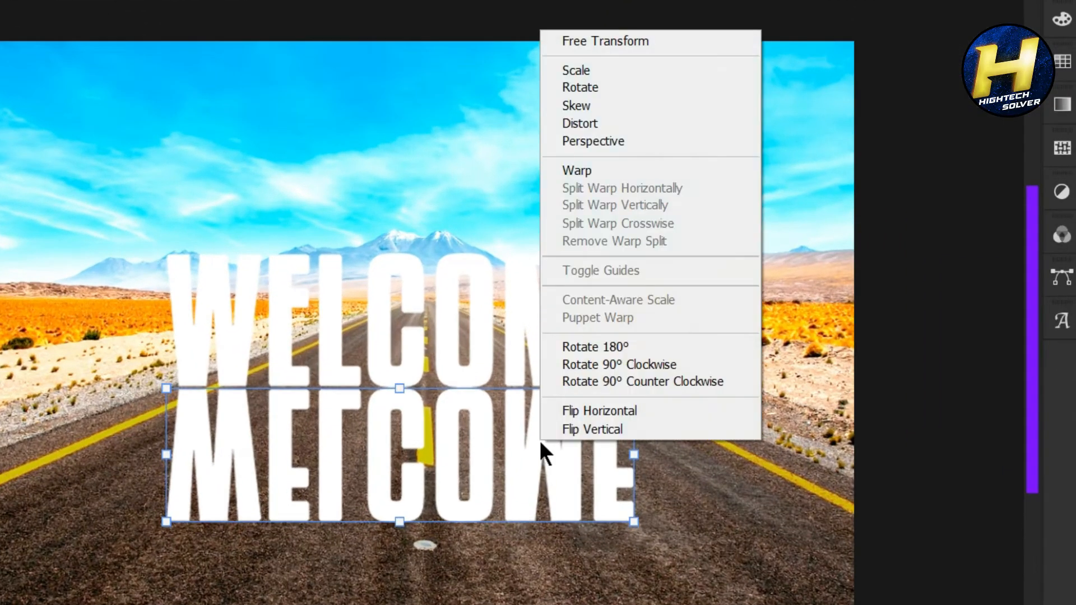
click(581, 139)
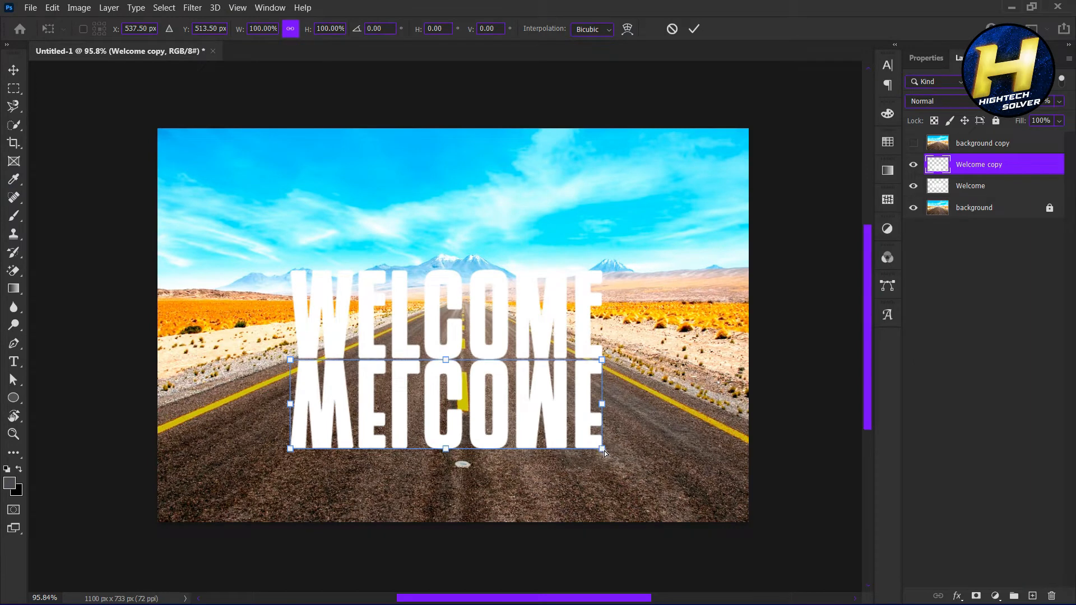
drag(603, 452, 791, 434)
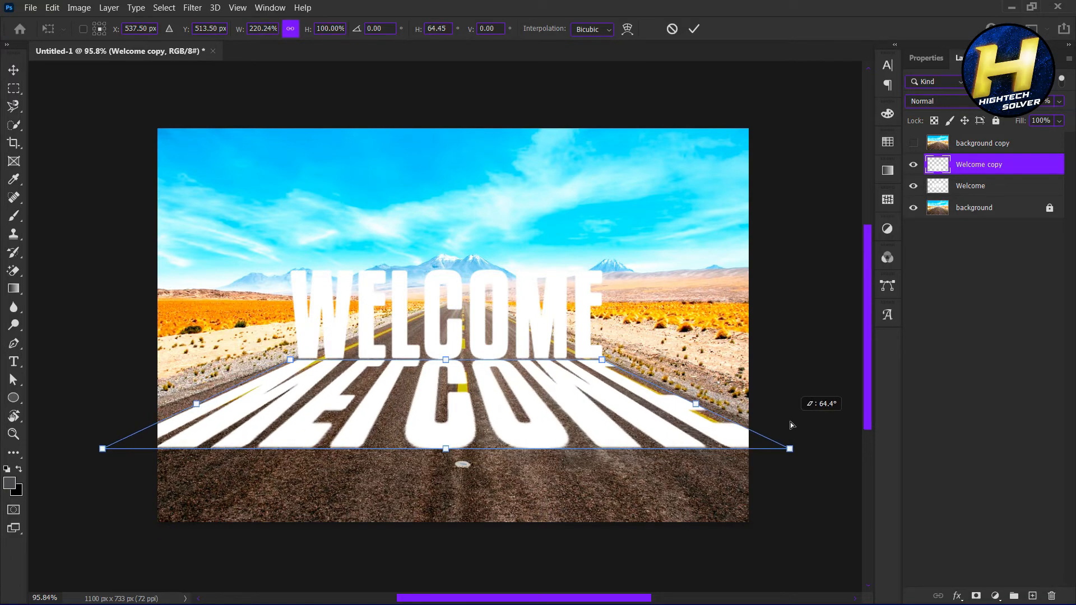
click(1011, 280)
Hide both the Welcome copy and Welcome layers, leaving only the background layer showing
click(914, 166)
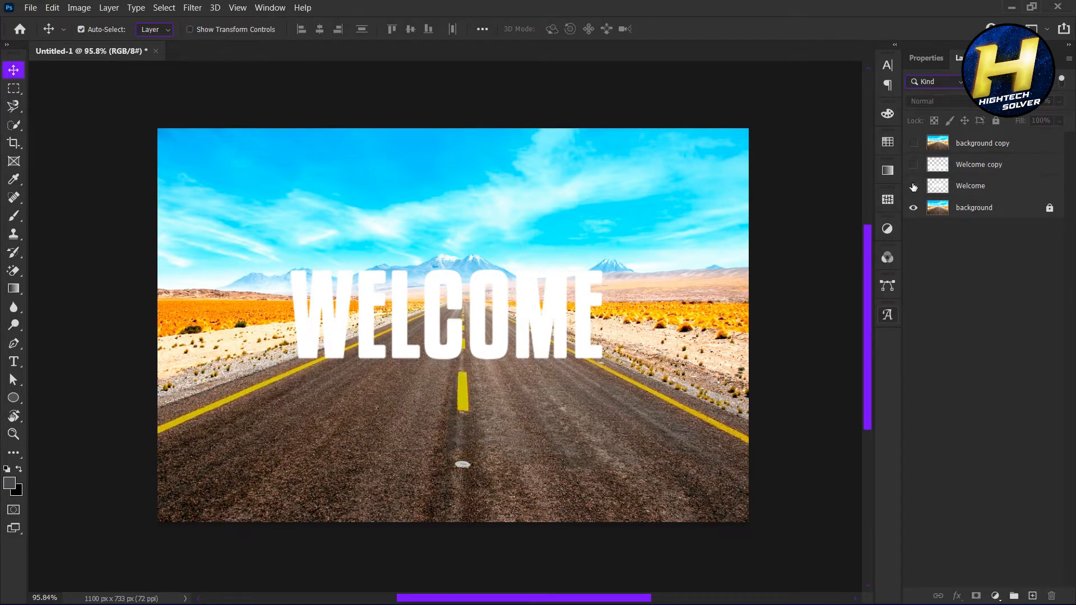
click(914, 187)
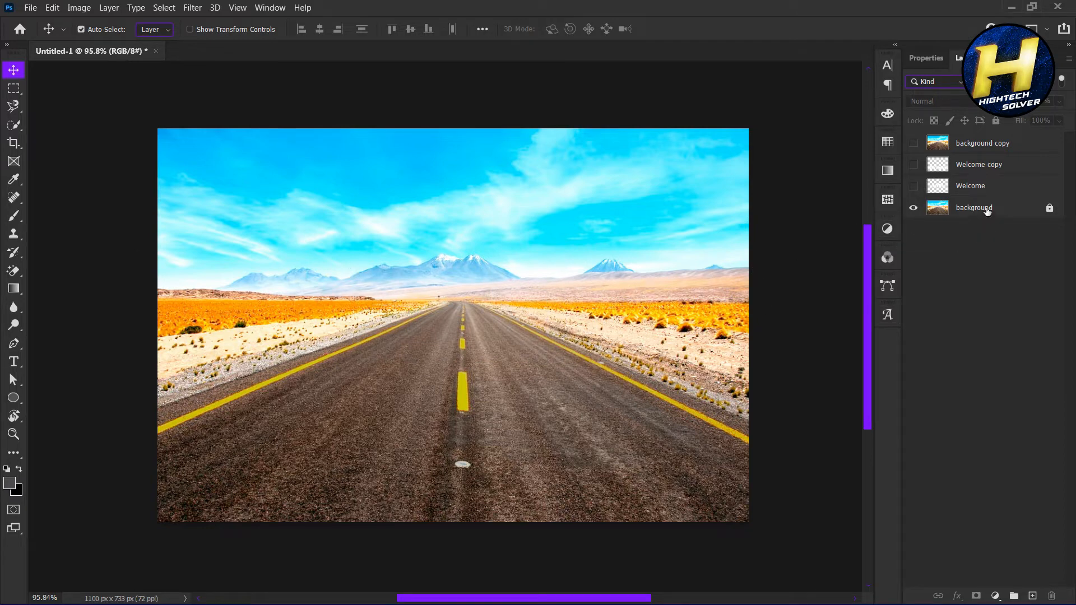
Add an Exposure adjustment above the background layer with exposure -1.25, offset -0.0099 and gamma correction 0.79
click(987, 210)
click(995, 596)
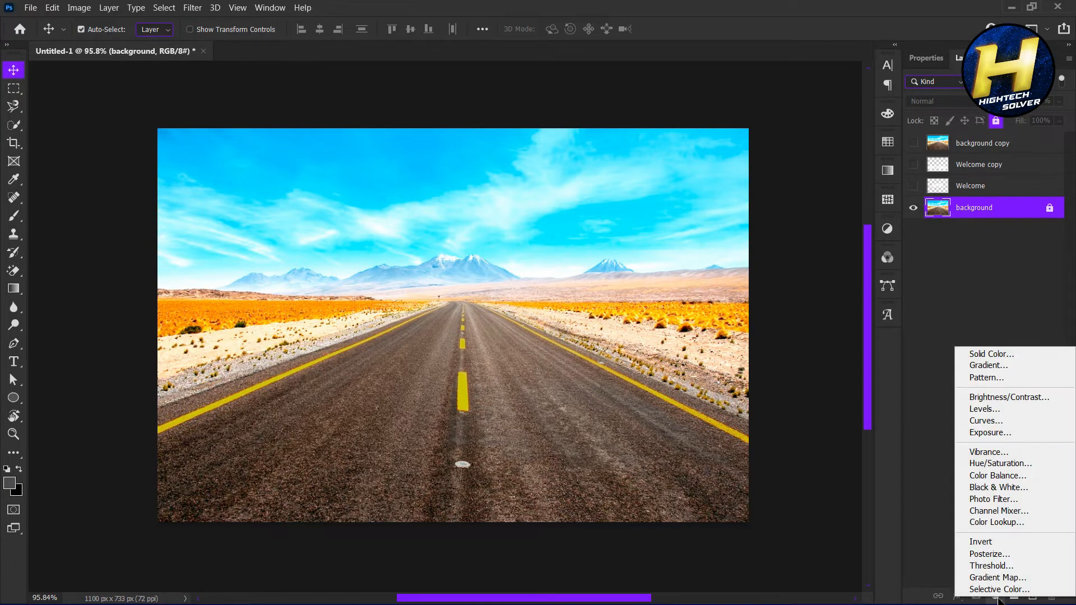
click(990, 432)
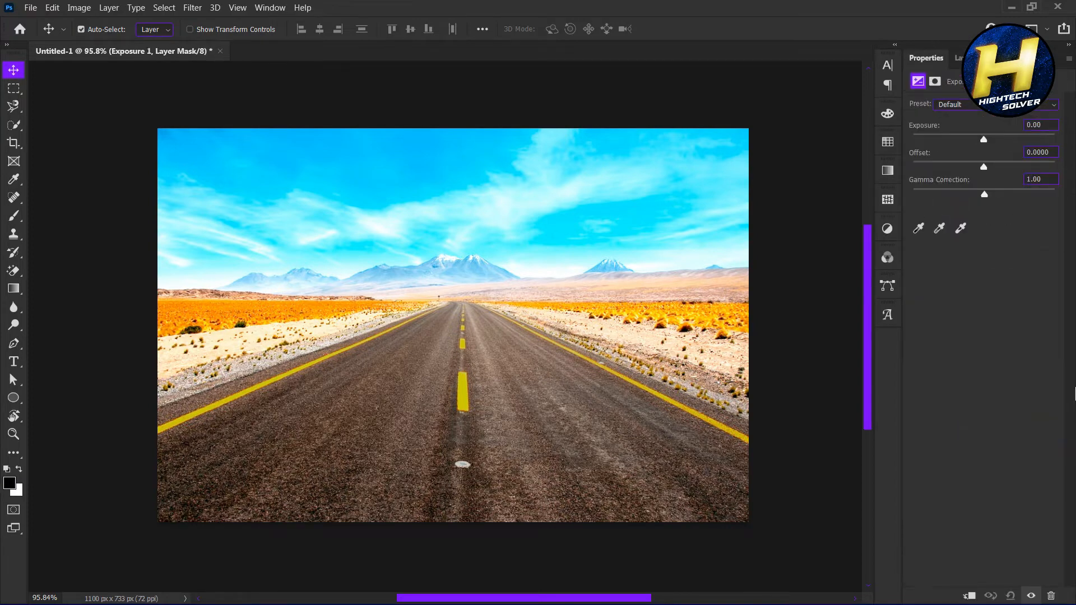
drag(983, 138, 970, 140)
drag(984, 194, 983, 168)
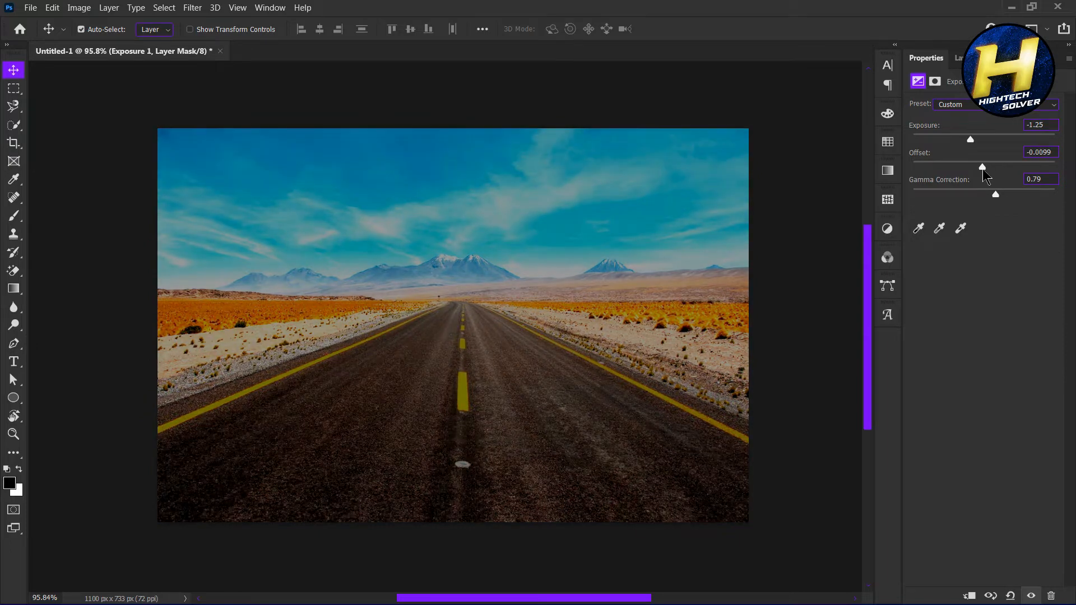
Add a Hue/Saturation adjustment above the Exposure layer and set its lightness to -34
click(961, 58)
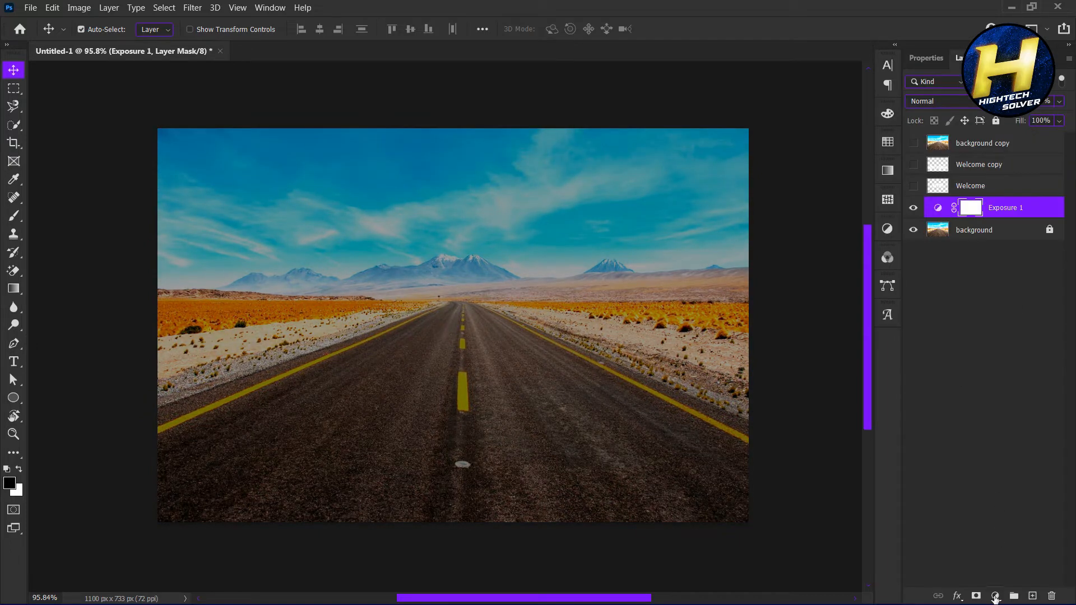
click(994, 596)
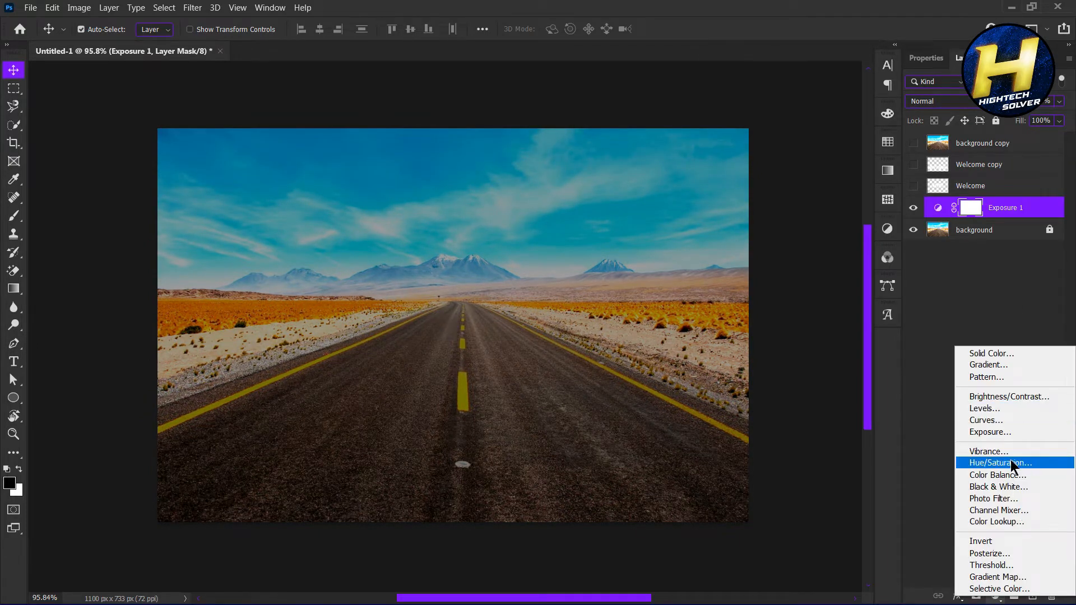
click(1015, 464)
drag(985, 216, 960, 218)
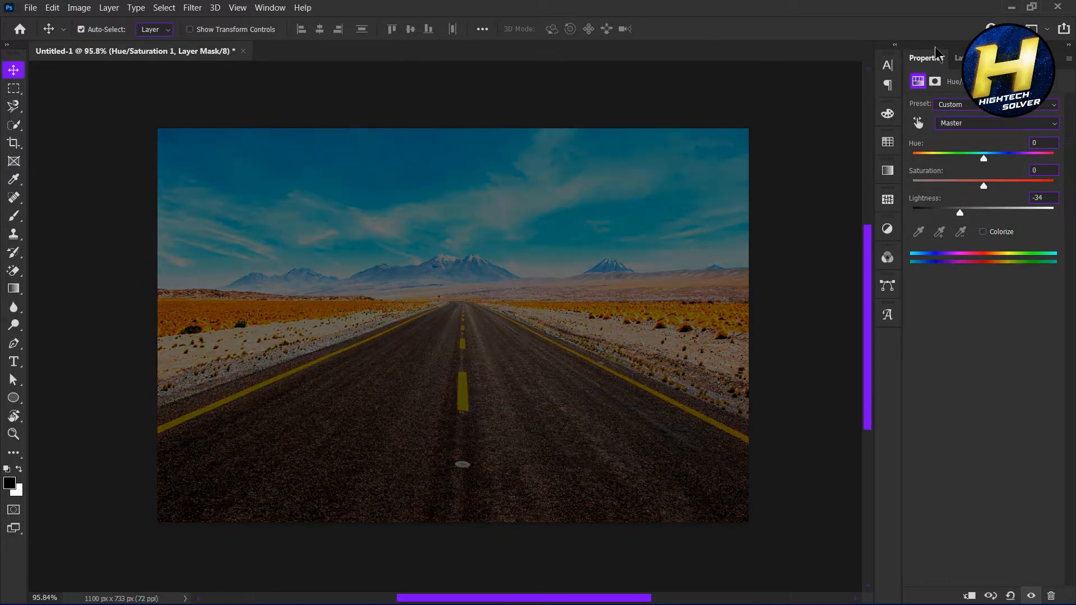
Make the Welcome, Welcome copy and background copy layers visible again
click(960, 57)
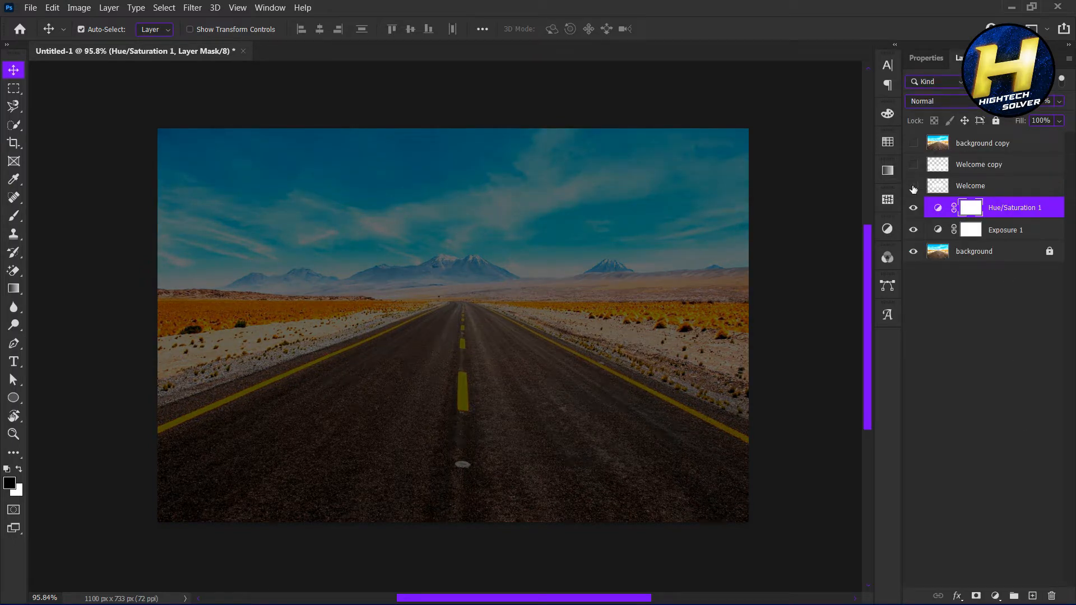
click(914, 186)
click(914, 164)
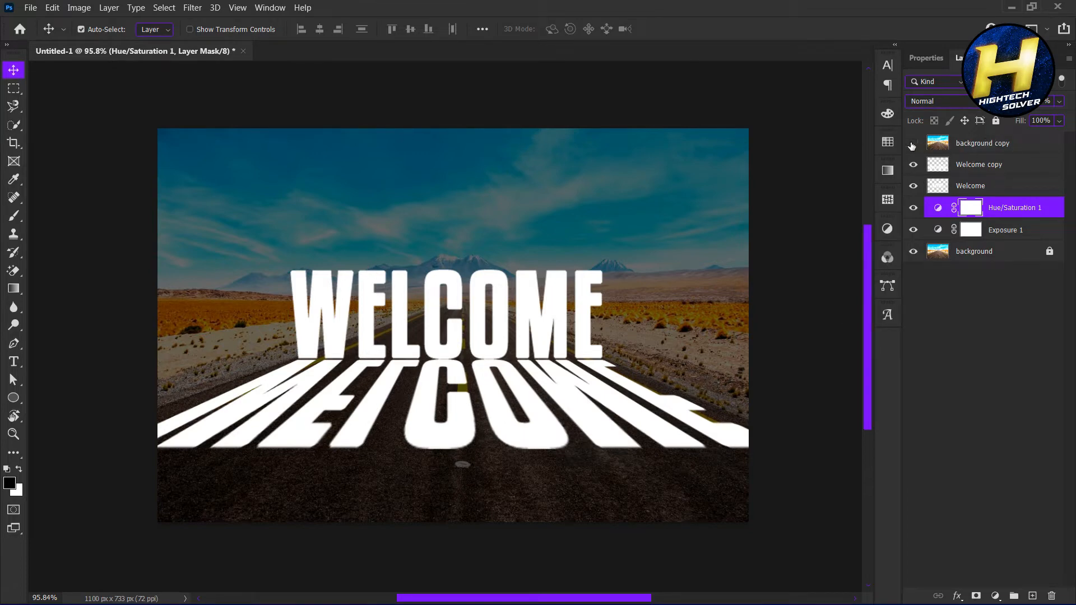
click(913, 144)
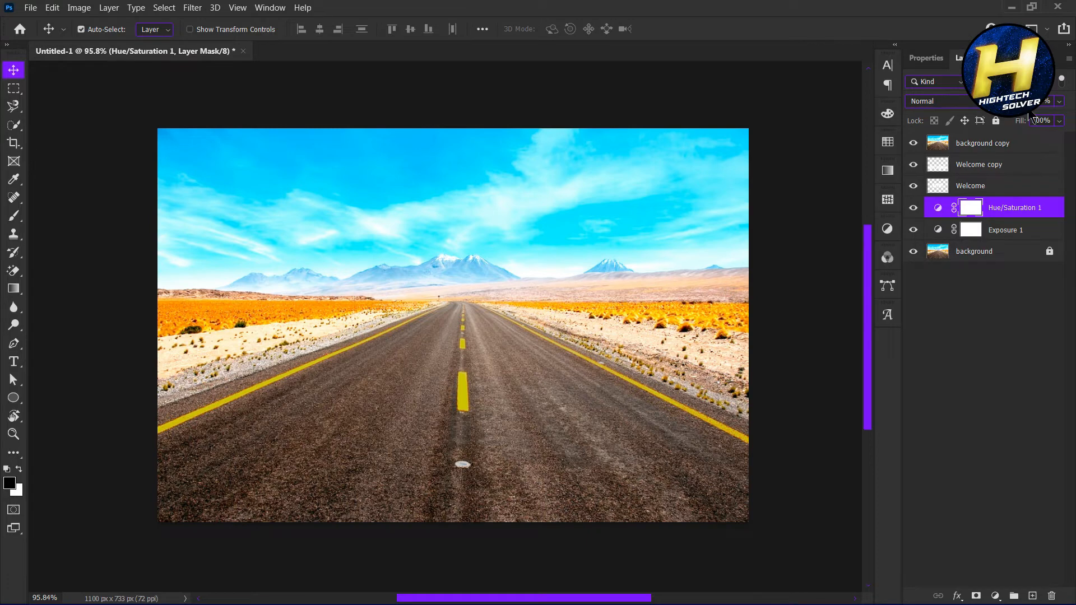
Place the Welcome layer directly below background copy and clip background copy to it with a clipping mask
click(1029, 144)
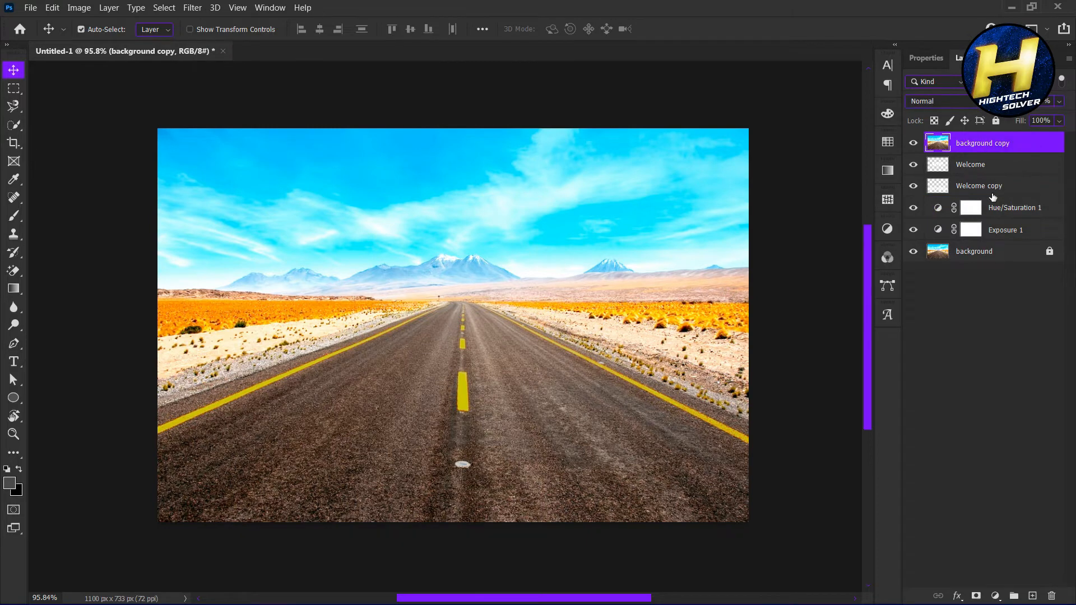
right_click(1002, 146)
click(956, 276)
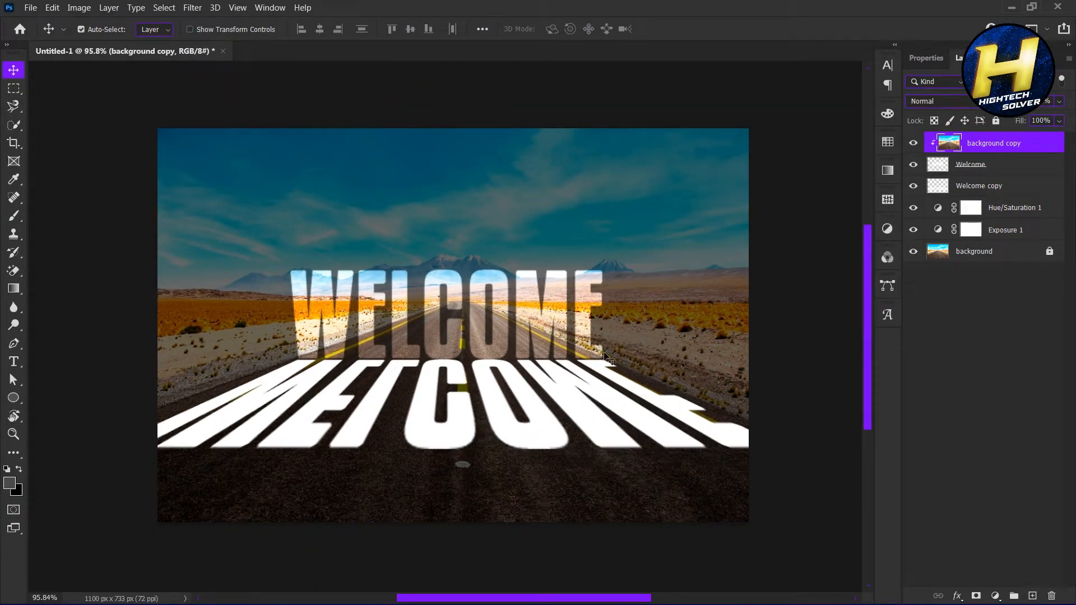
Give the upright Welcome layer a white outside Stroke effect with size 2 px and opacity 82%
click(1025, 165)
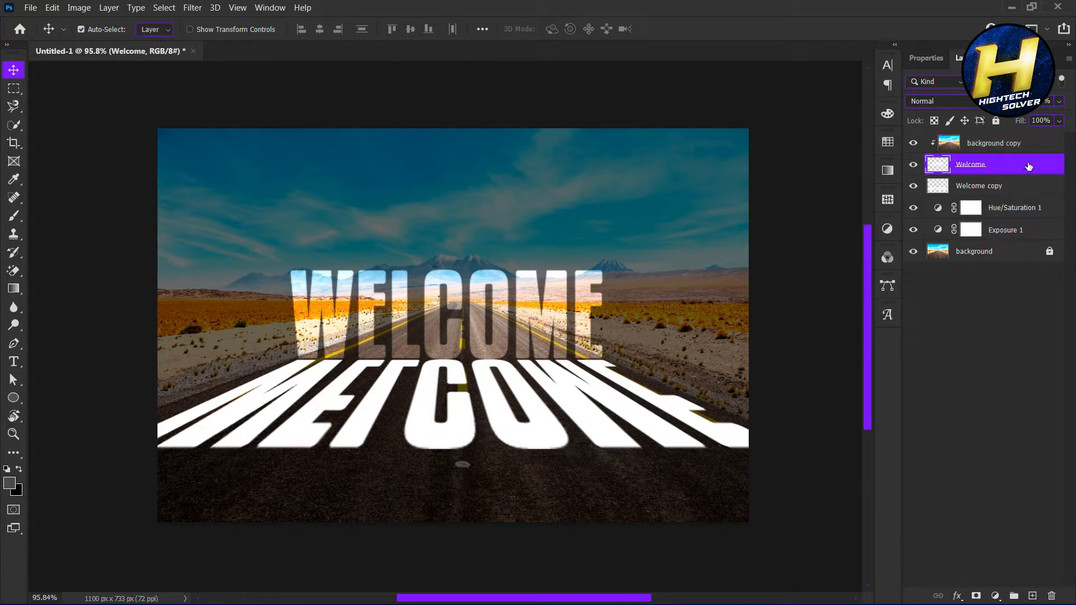
right_click(1029, 166)
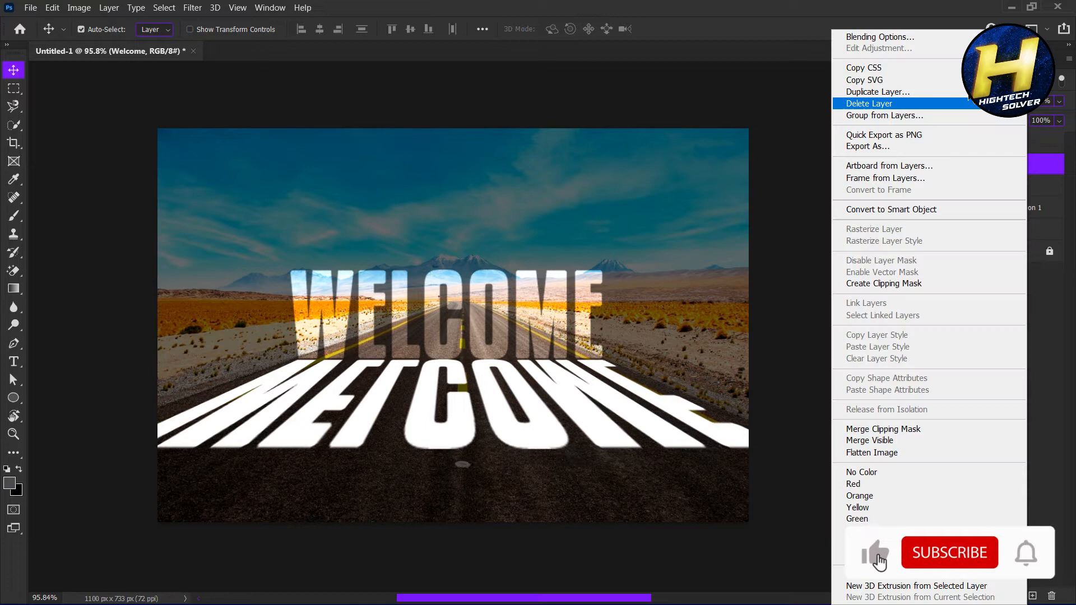
click(911, 38)
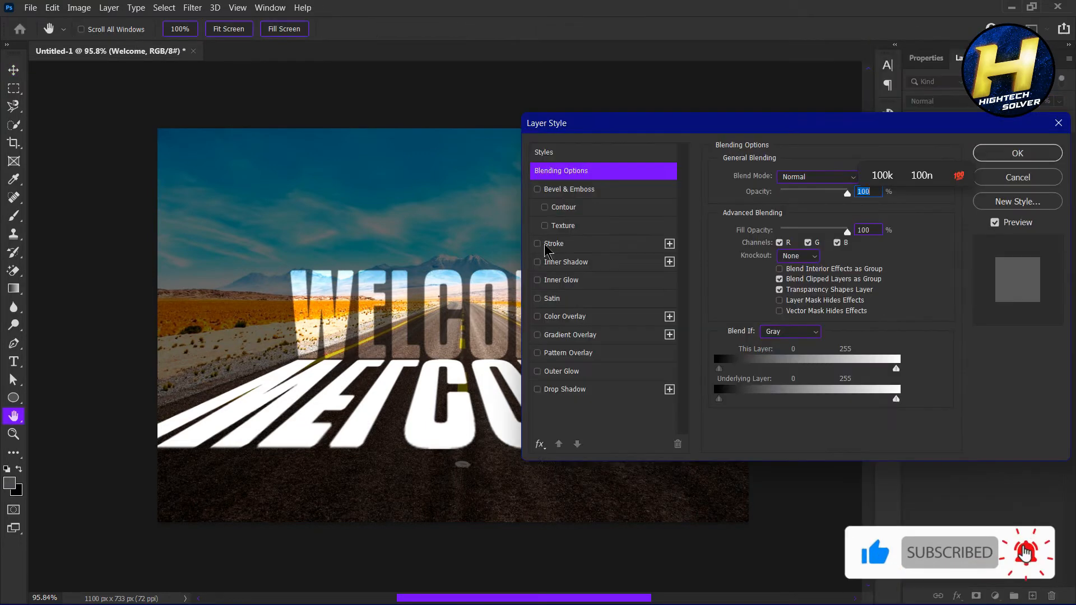
click(538, 244)
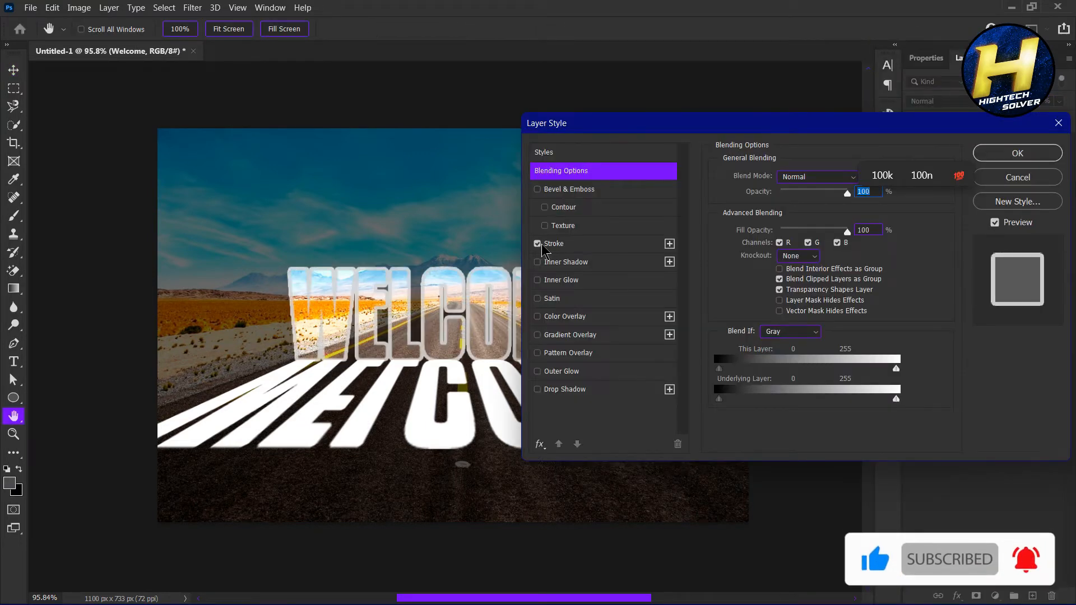
click(594, 248)
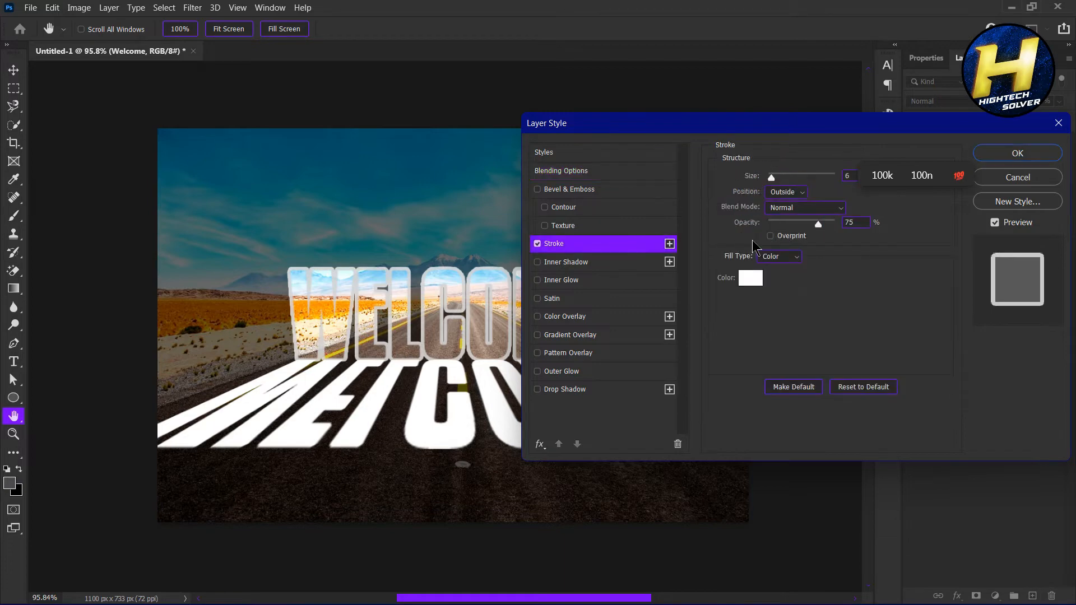
click(751, 279)
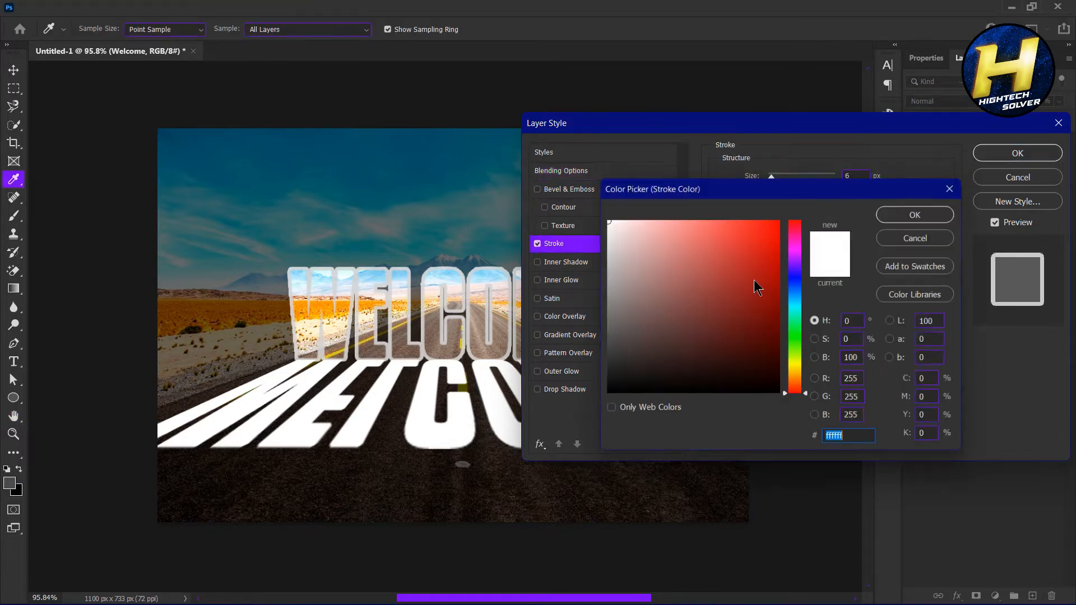
click(934, 215)
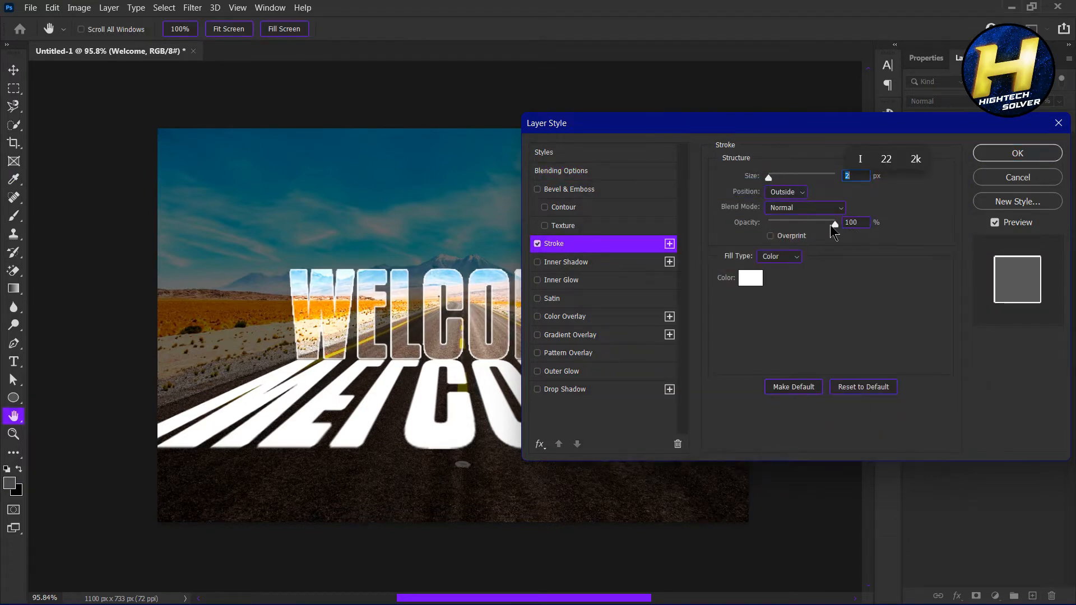
drag(833, 227, 821, 223)
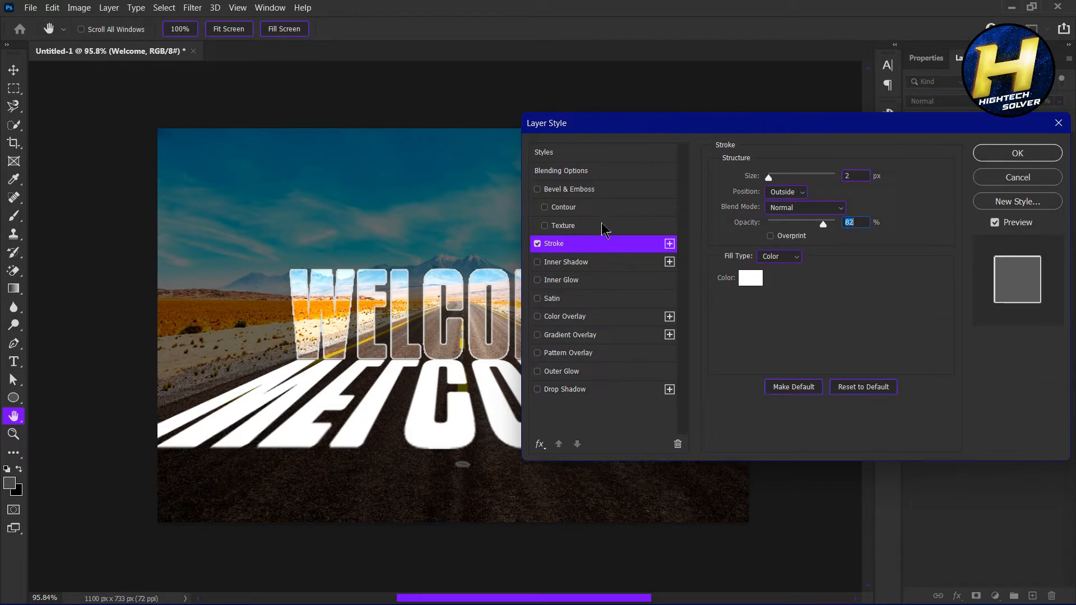
Add an Inner Glow to the Welcome layer with 50% opacity, a reduced choke and 8 px size
click(553, 282)
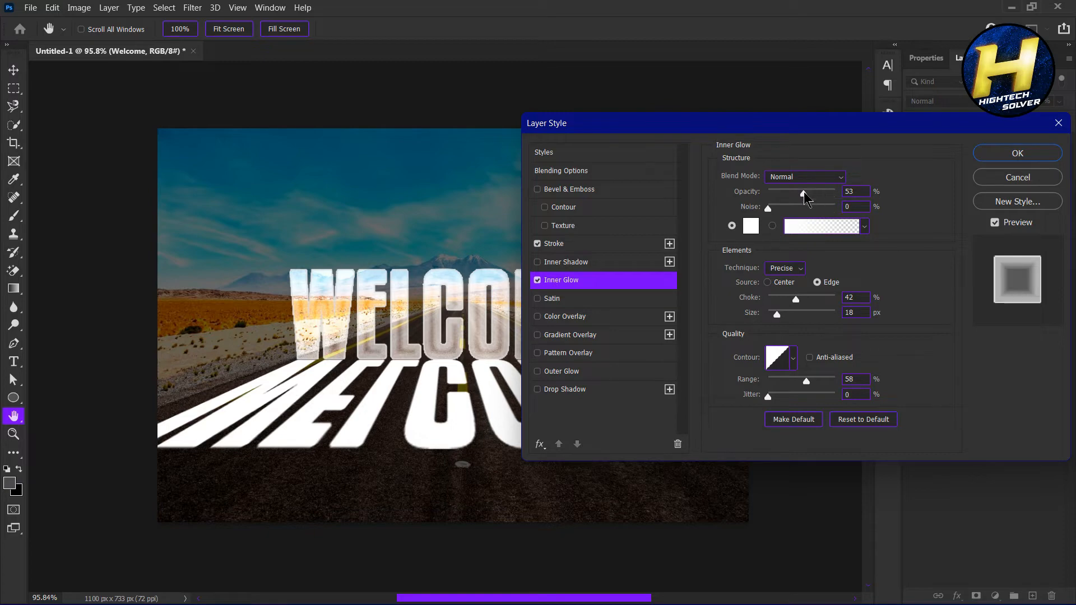
drag(804, 193, 791, 194)
drag(796, 299, 774, 301)
drag(777, 314, 774, 315)
drag(791, 194, 802, 193)
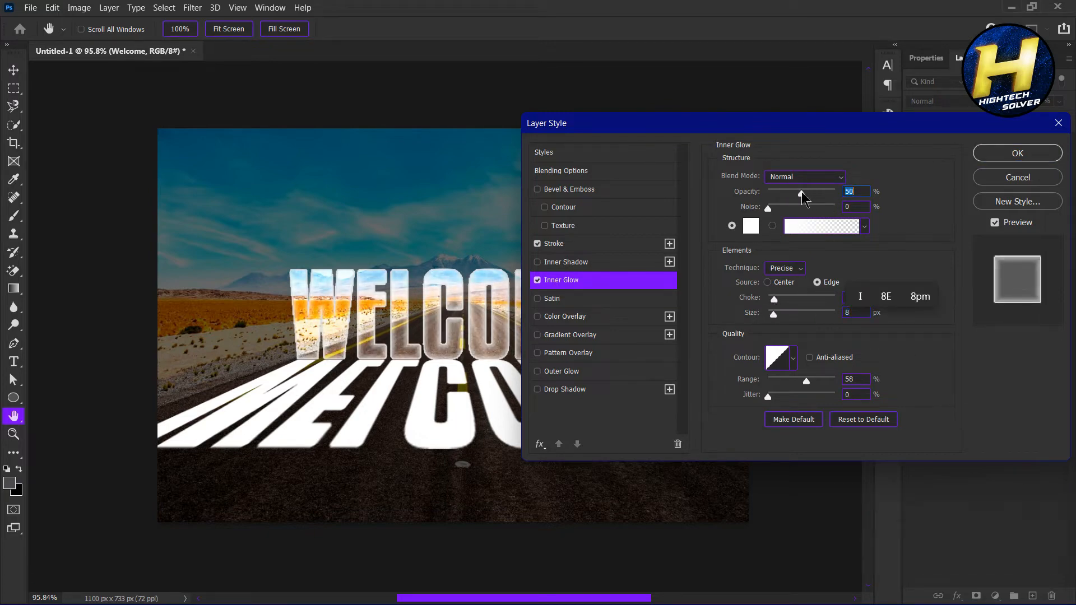
Add a white Outer Glow to the Welcome layer with 63% opacity, 19% spread and 32 px size, and apply the layer style
click(557, 371)
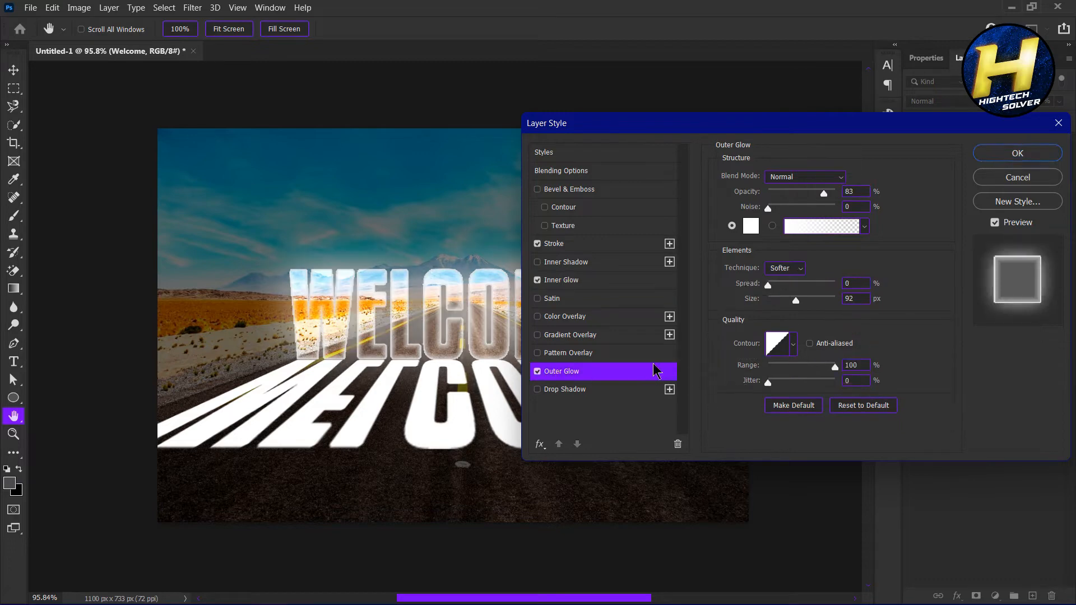
drag(823, 191, 808, 192)
mouse_move(768, 285)
mouse_down()
mouse_move(790, 285)
mouse_move(776, 285)
mouse_move(775, 301)
mouse_move(780, 284)
mouse_up()
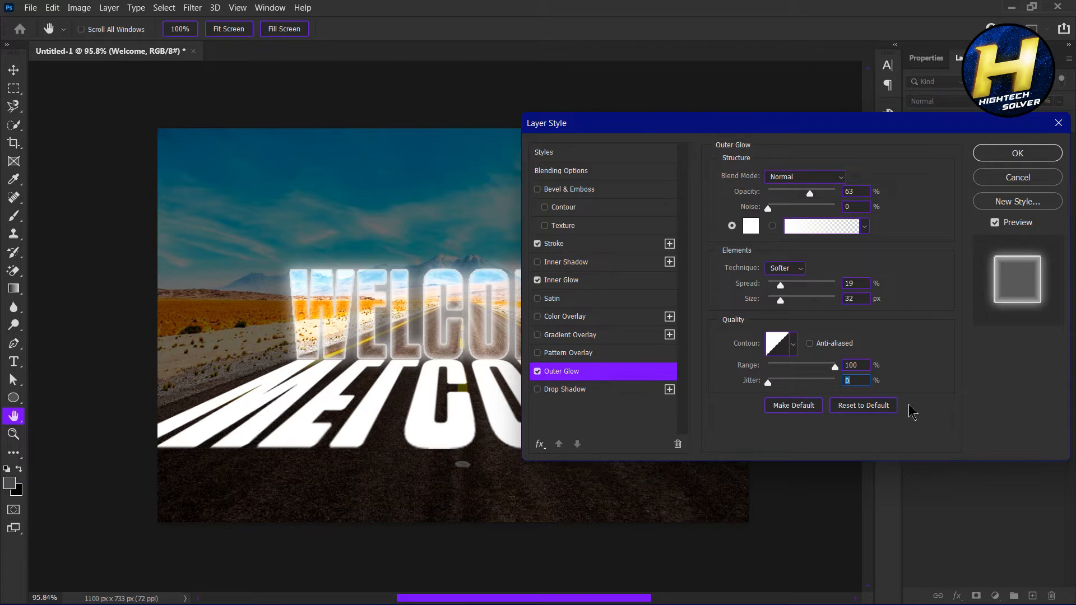
click(1031, 156)
click(1013, 466)
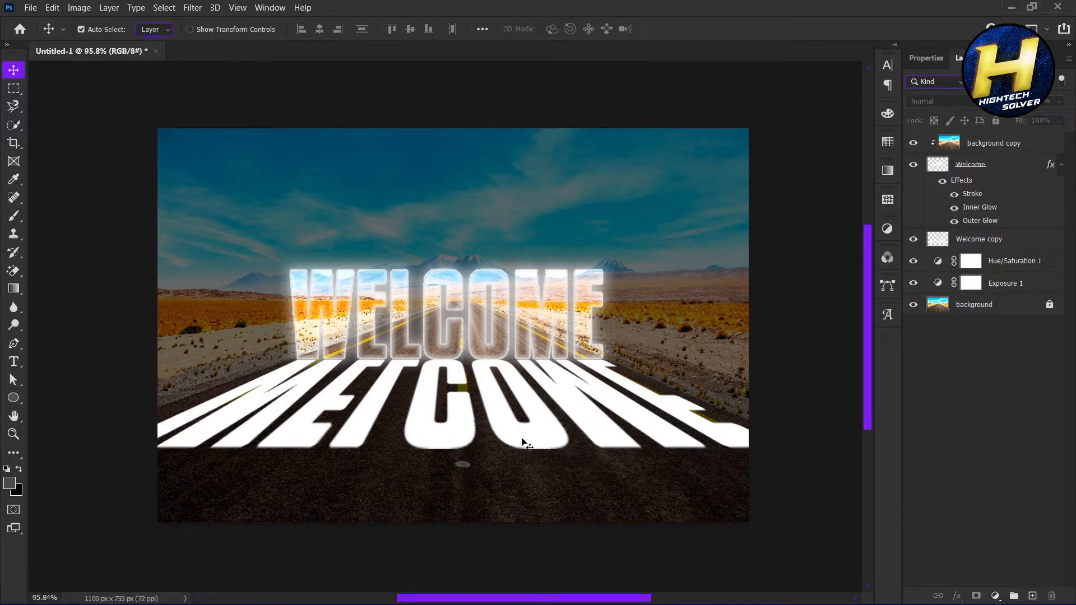
Try Overlay on the flipped Welcome copy layer and settle on the Soft Light blend mode
click(542, 436)
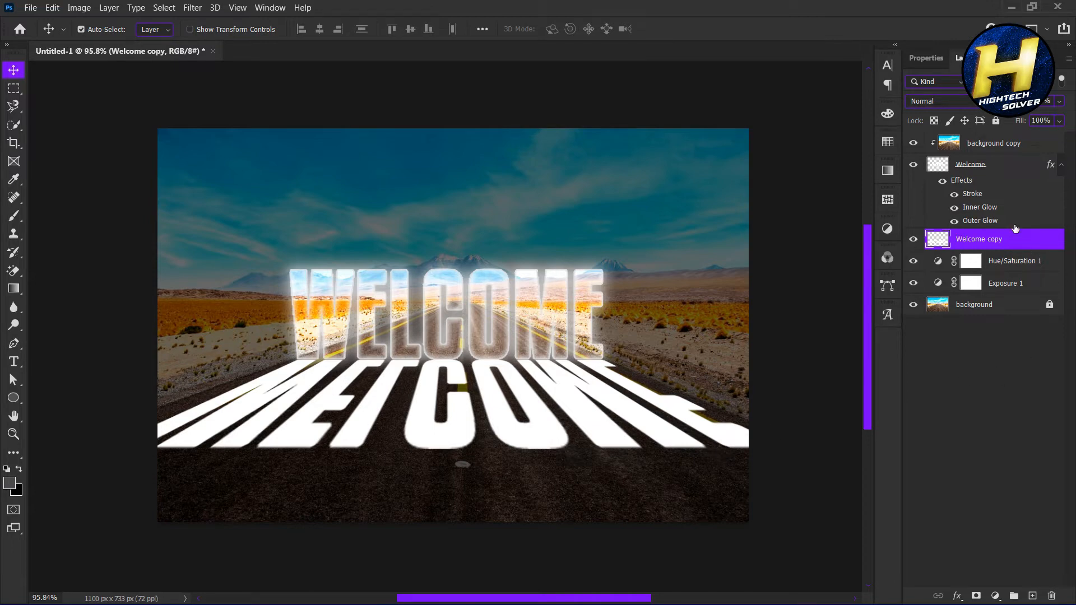
click(975, 102)
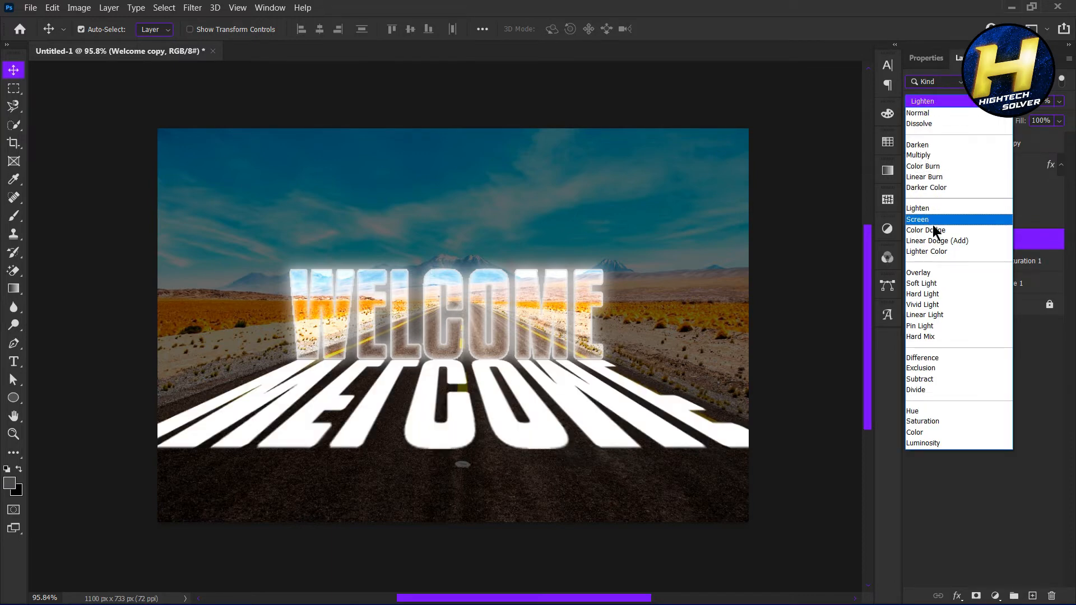
click(949, 274)
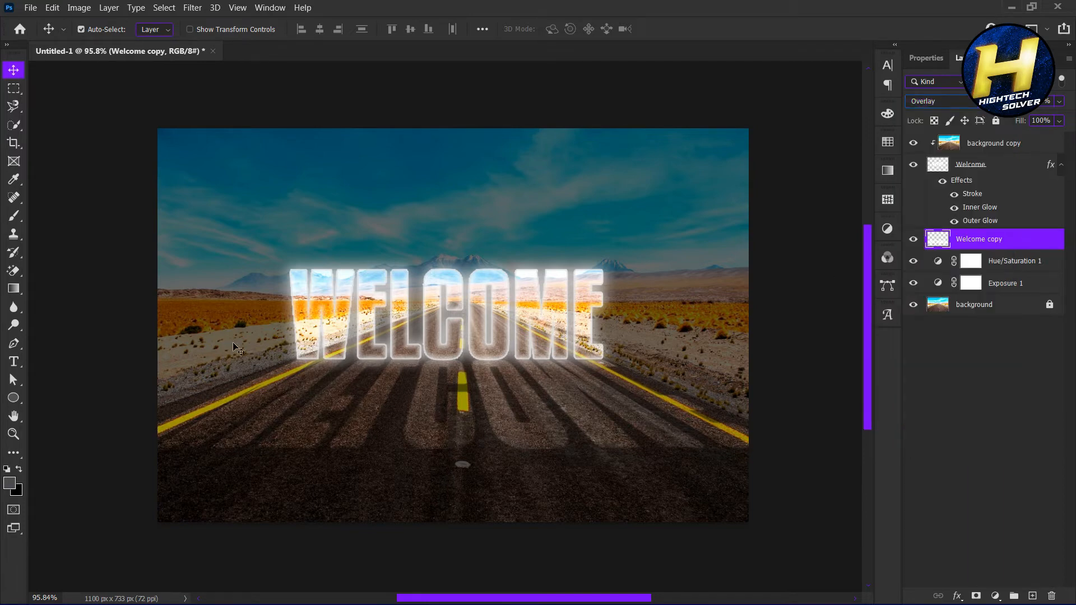
click(952, 100)
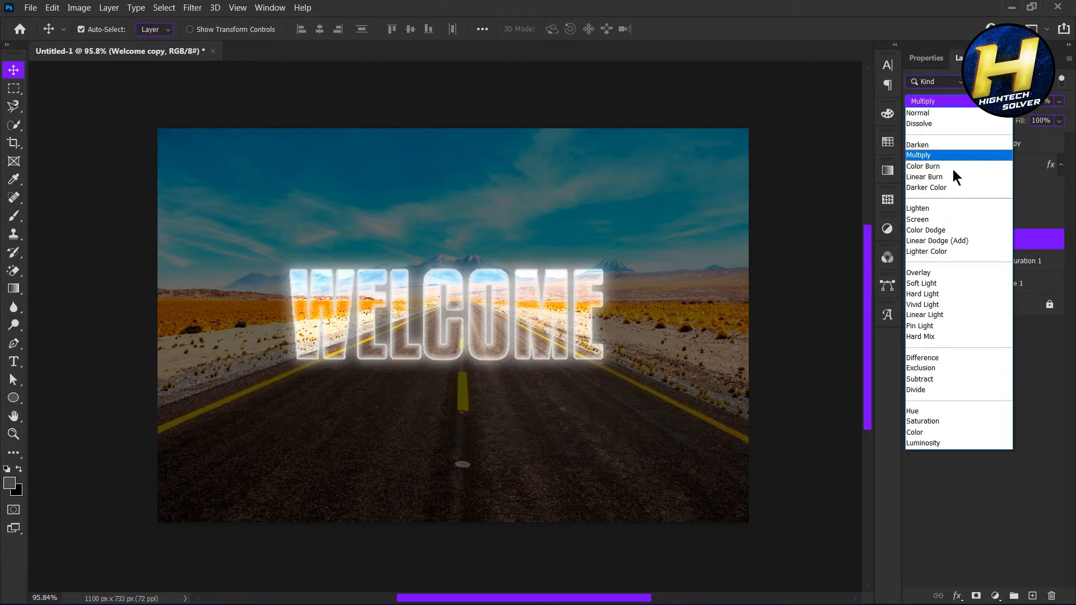
click(951, 284)
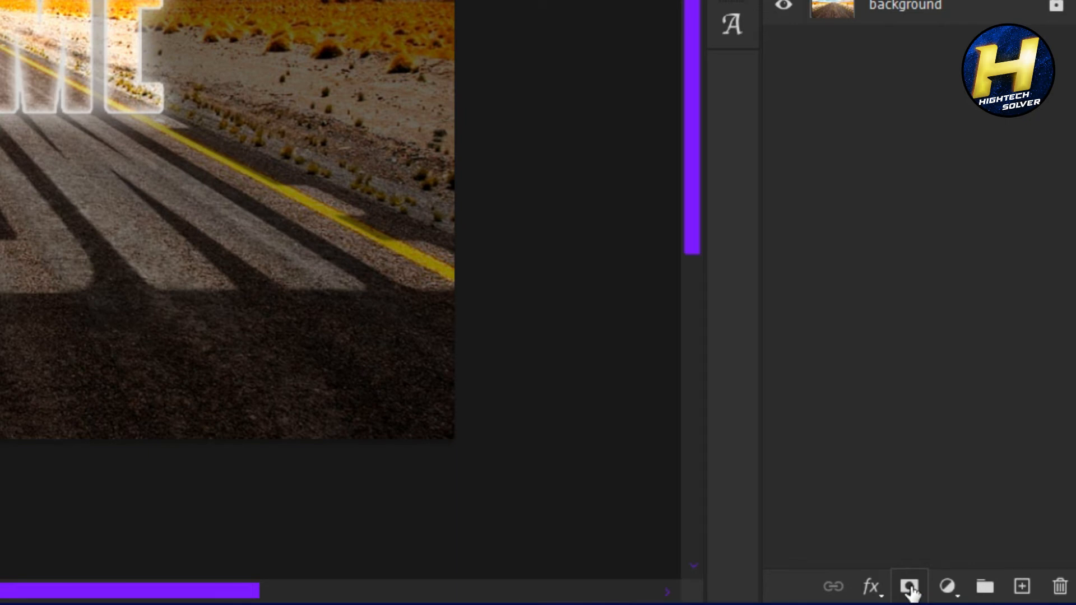
Add a layer mask to Welcome copy and fade the flipped text's lower part with a black-to-white linear gradient running up the road
click(911, 585)
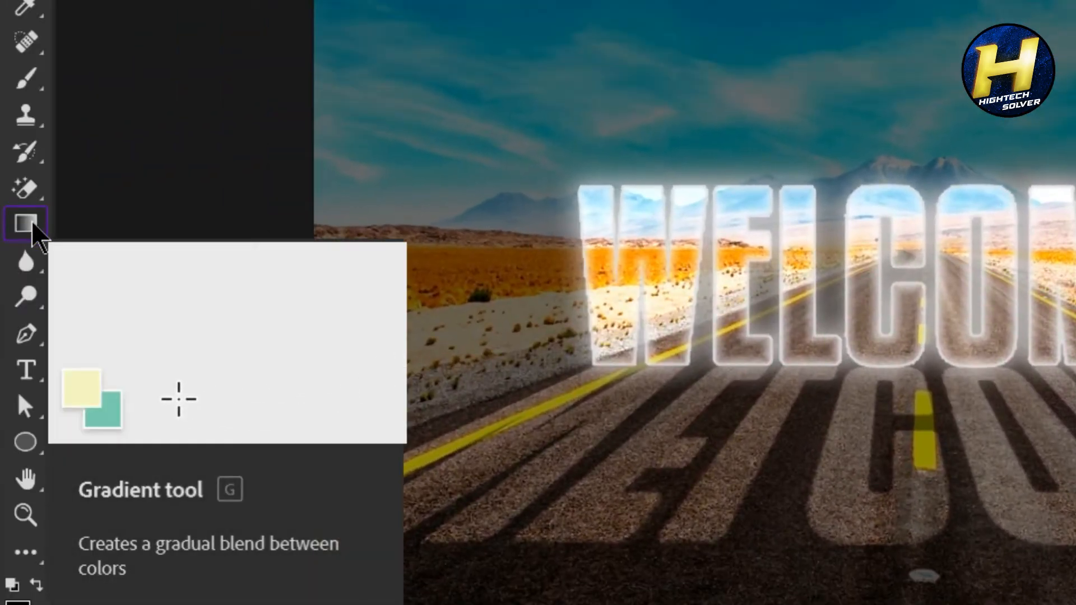
click(27, 224)
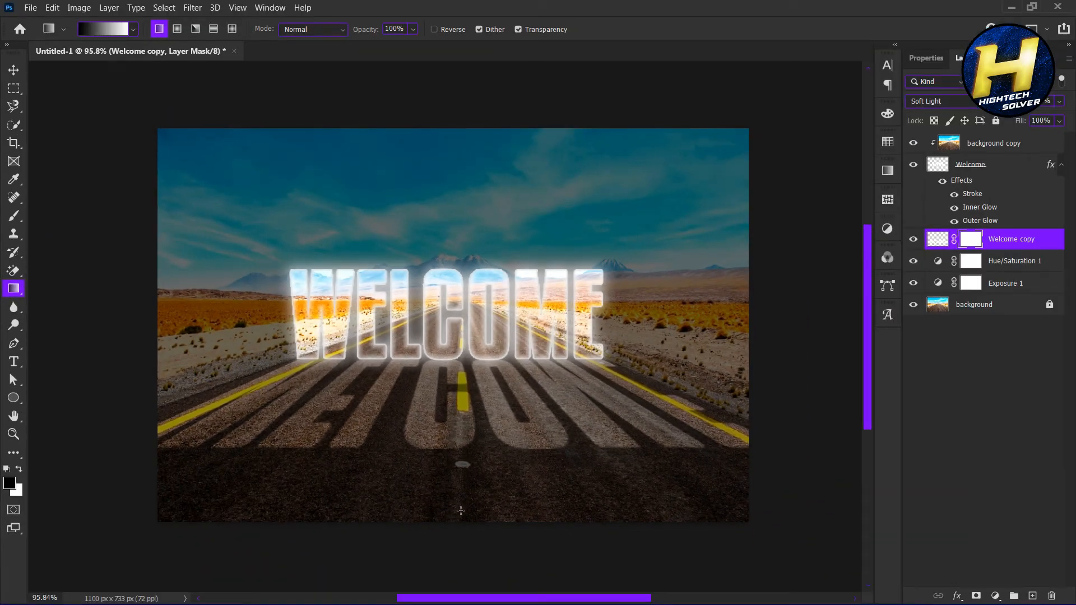
drag(460, 511, 461, 362)
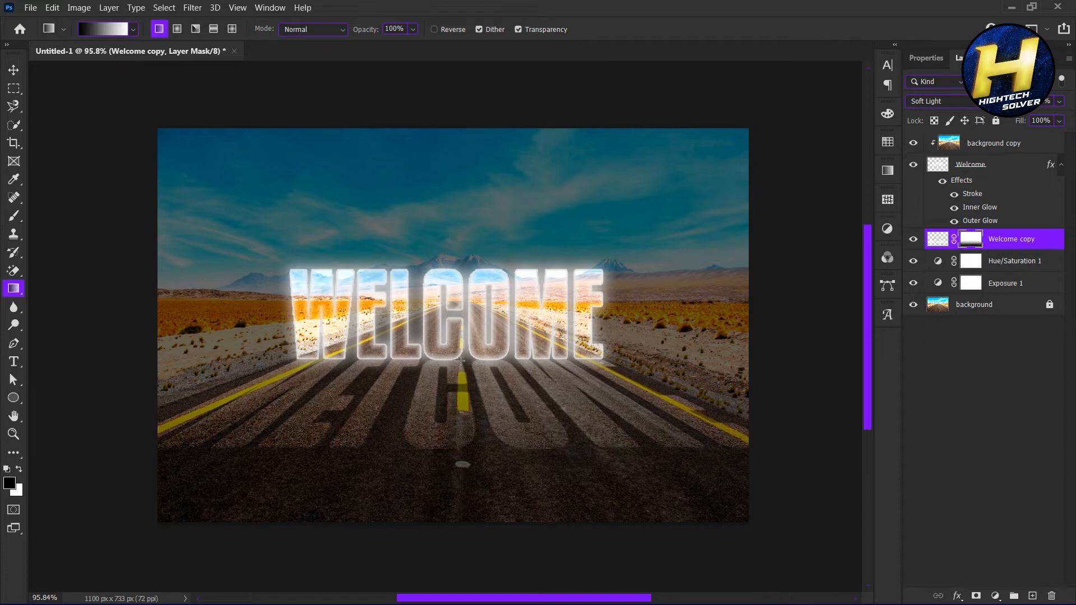
drag(465, 431, 465, 368)
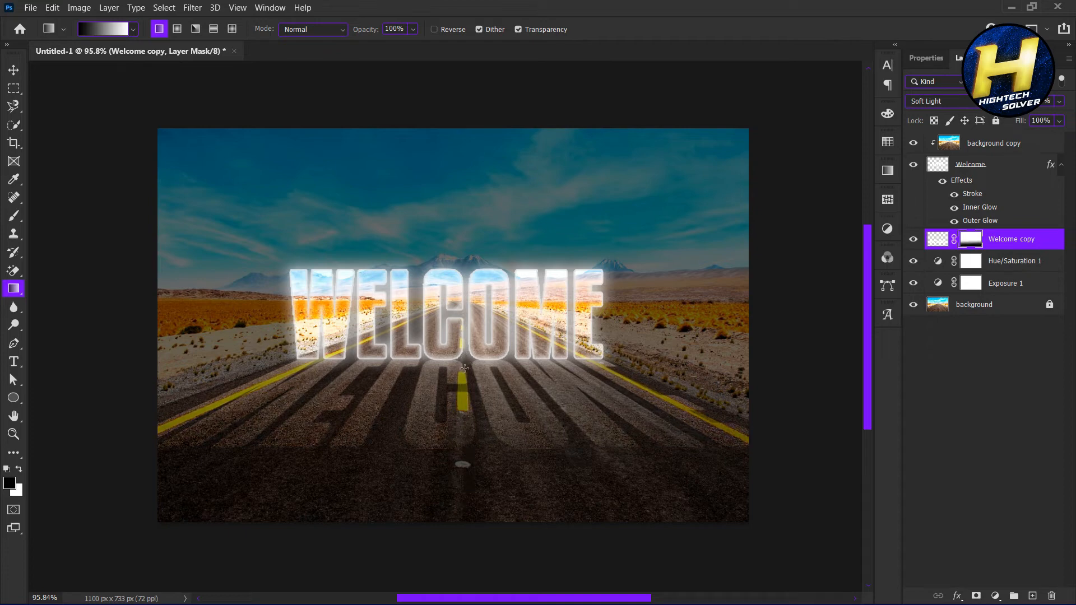
drag(442, 307, 462, 296)
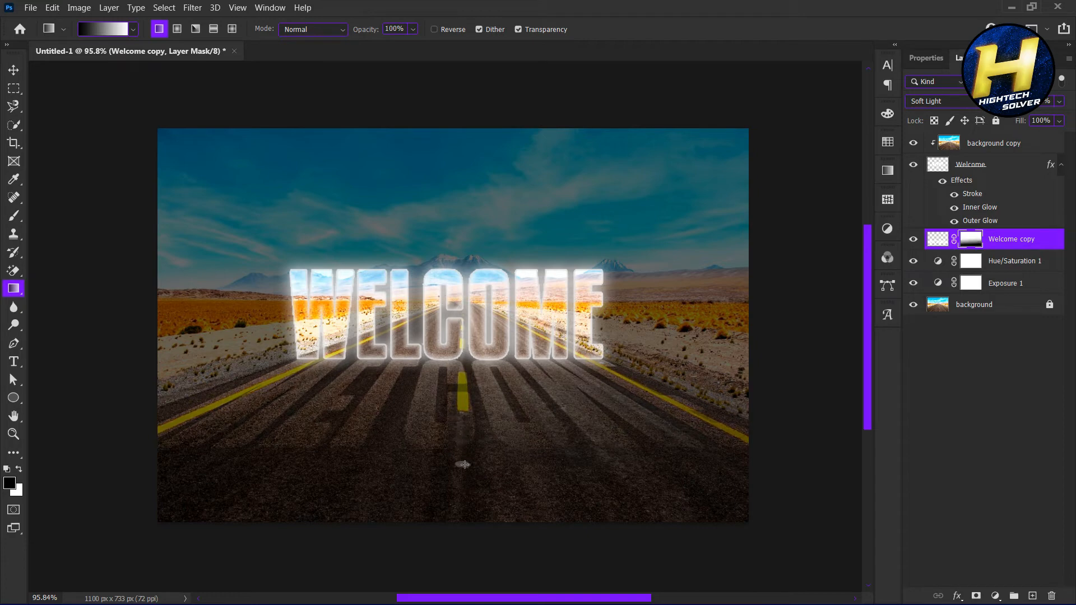
drag(457, 537, 460, 302)
drag(459, 453, 455, 340)
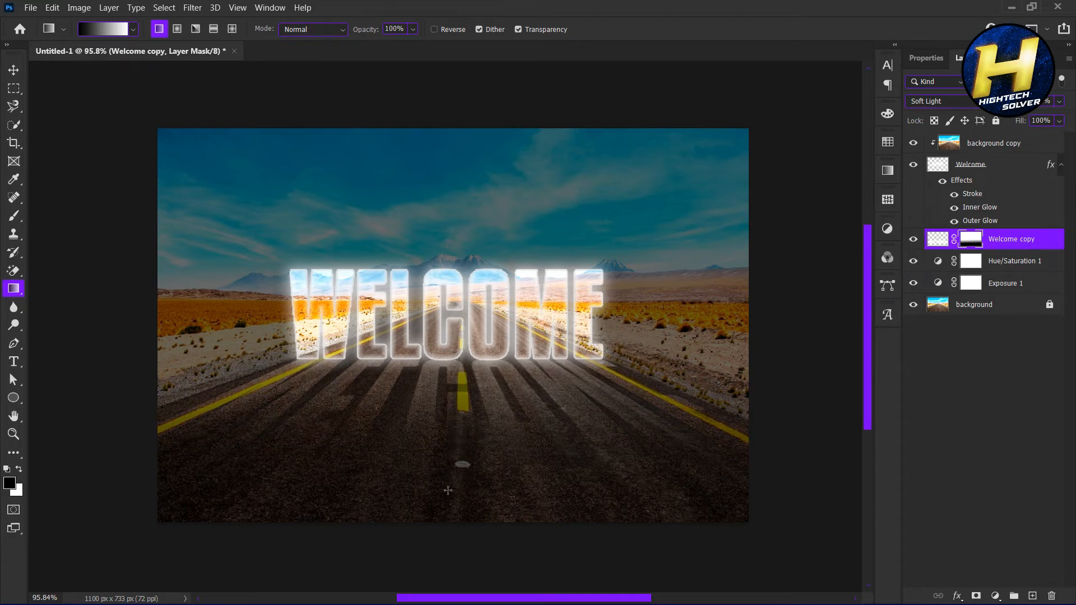
Redraw the black-to-white linear gradient up the road on the Welcome copy mask to fade the flipped text more gradually
drag(447, 490, 459, 353)
drag(460, 457, 429, 321)
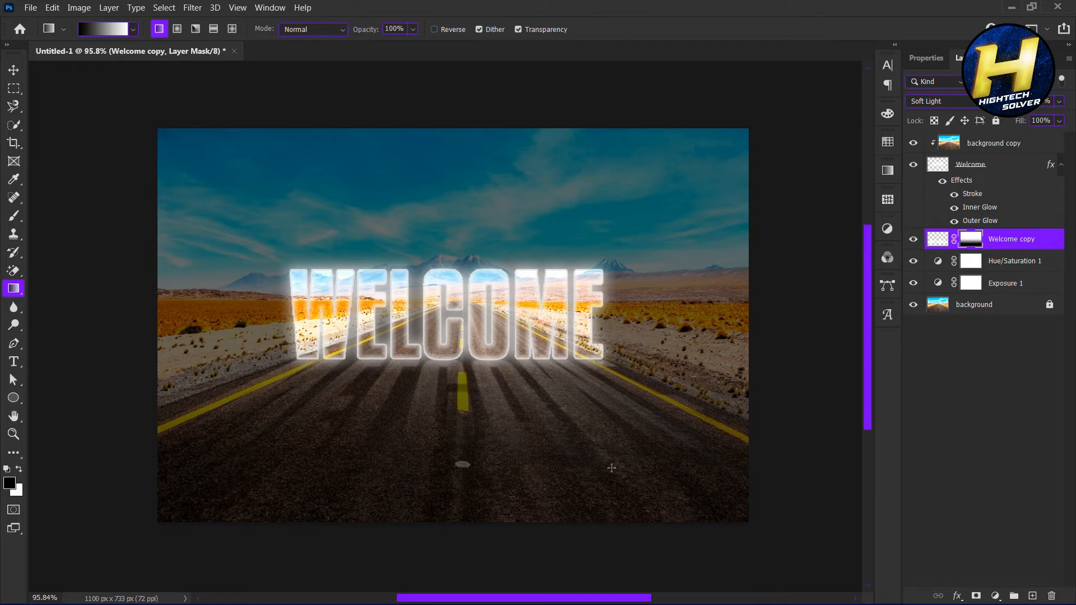
Apply a Gaussian Blur with a 3.6 px radius to the flipped text on the Welcome copy layer, not its mask
click(943, 242)
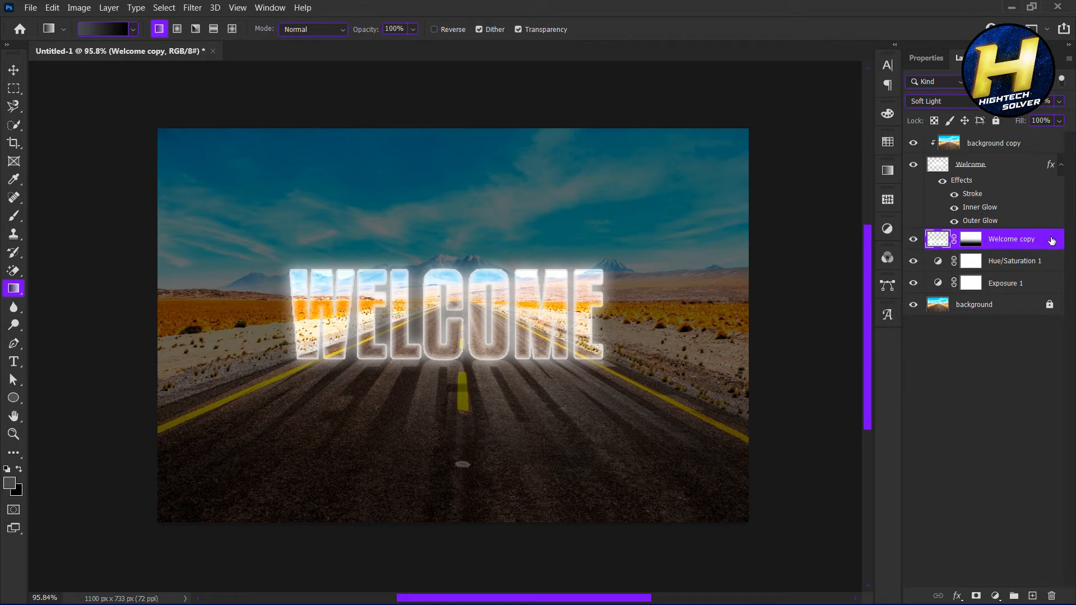
click(192, 8)
mouse_move(207, 176)
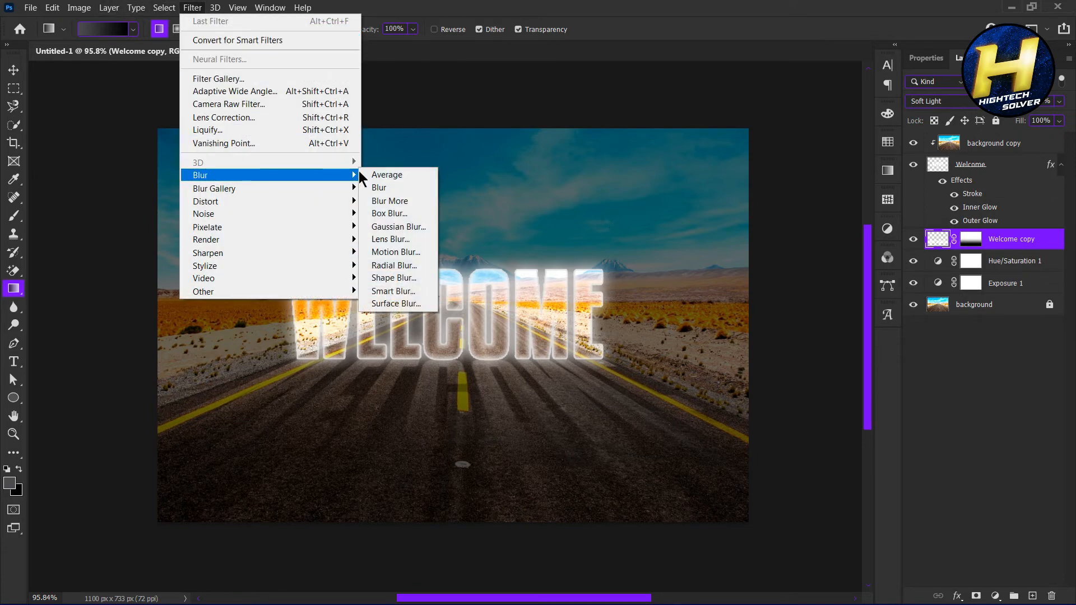
click(413, 225)
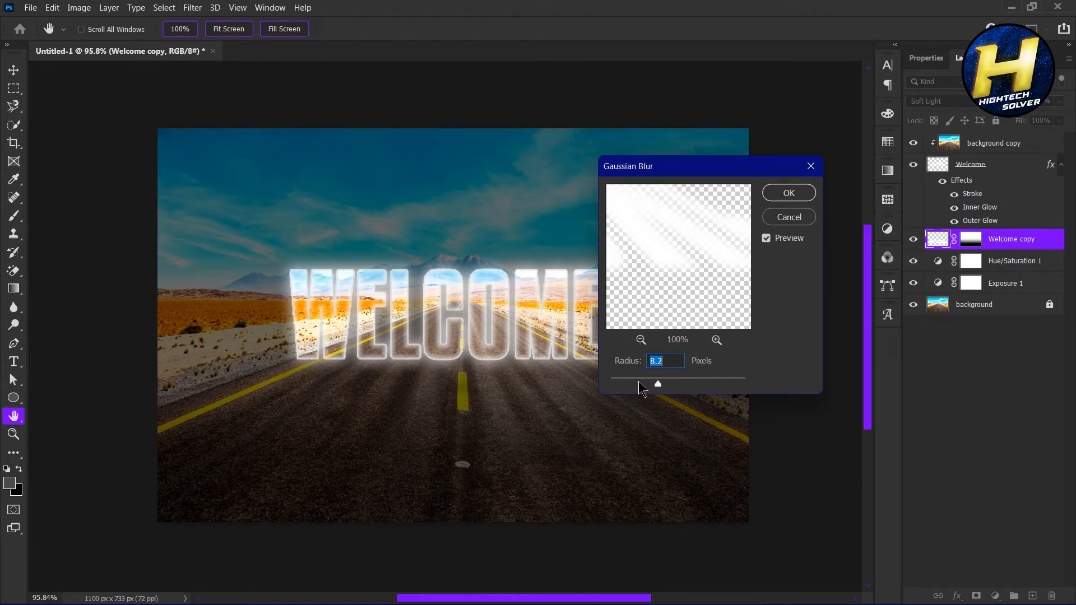
drag(644, 378, 637, 379)
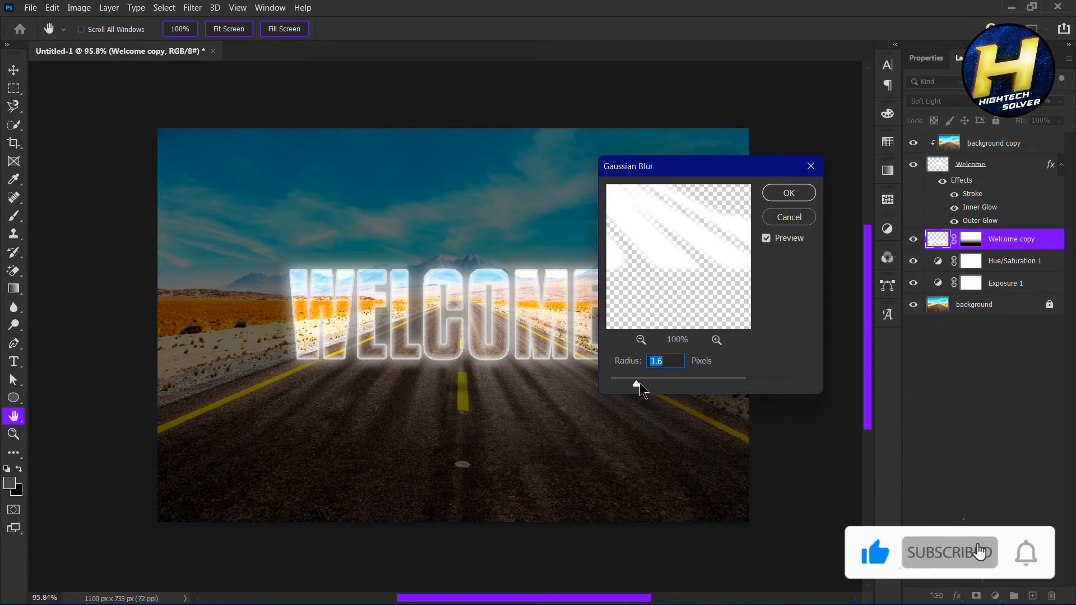
click(789, 192)
key(g)
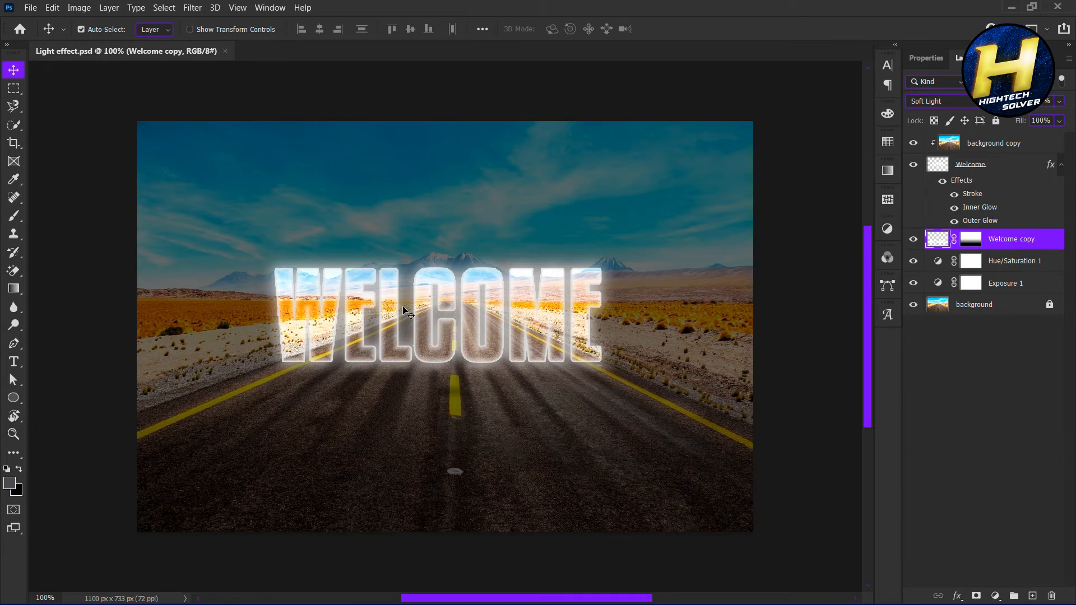
Open the Welcome layer's style settings and adjust the choke of its Inner Glow
click(970, 182)
double_click(970, 182)
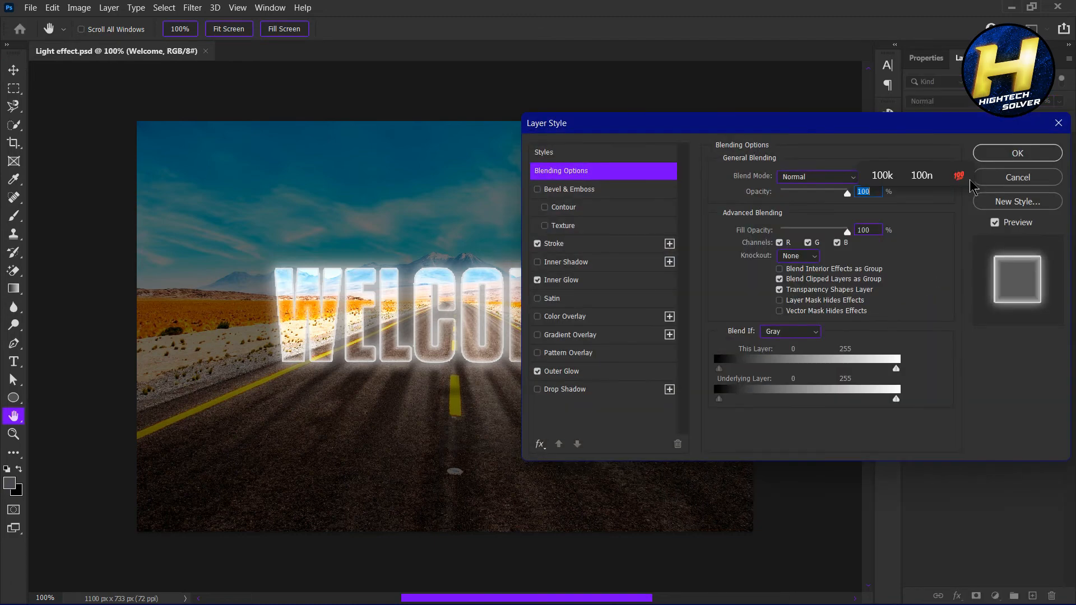
click(579, 280)
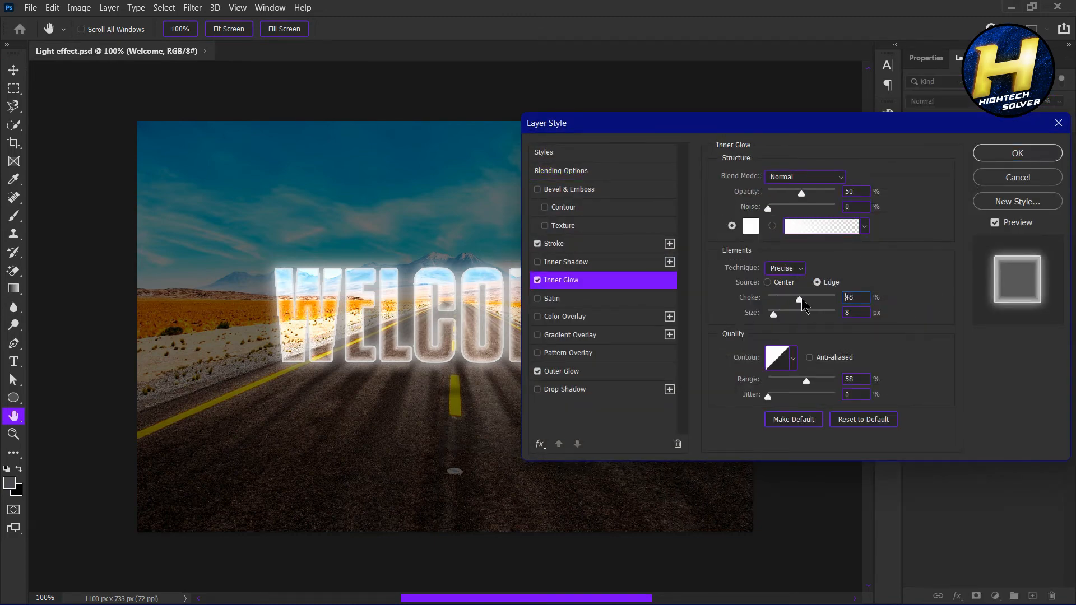
drag(774, 301, 774, 303)
Lower the opacity of the Welcome layer's white Stroke effect
click(554, 243)
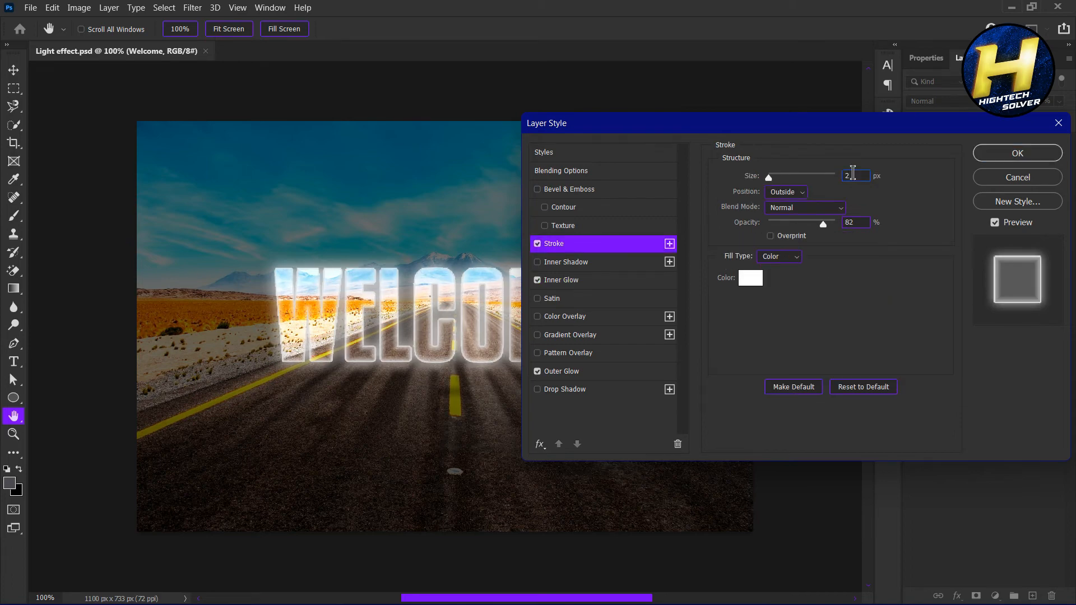
mouse_move(808, 223)
mouse_down()
mouse_move(797, 196)
mouse_move(781, 201)
mouse_move(792, 197)
mouse_up()
click(611, 283)
Set the Welcome layer's Outer Glow to 46% opacity, 14% spread and 29 px size, and apply the layer style
click(562, 371)
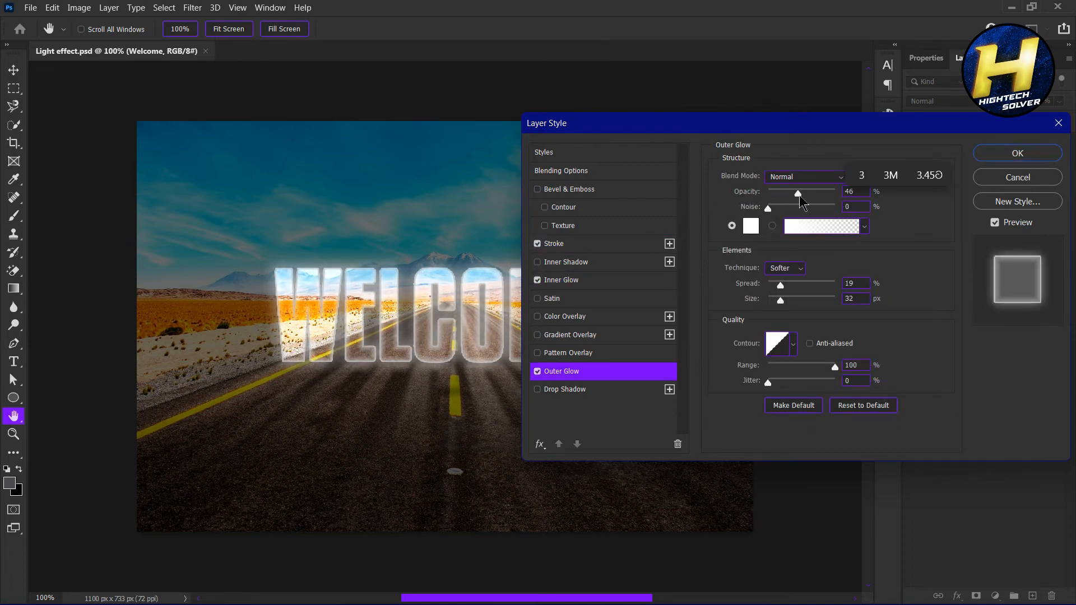
drag(779, 300, 783, 291)
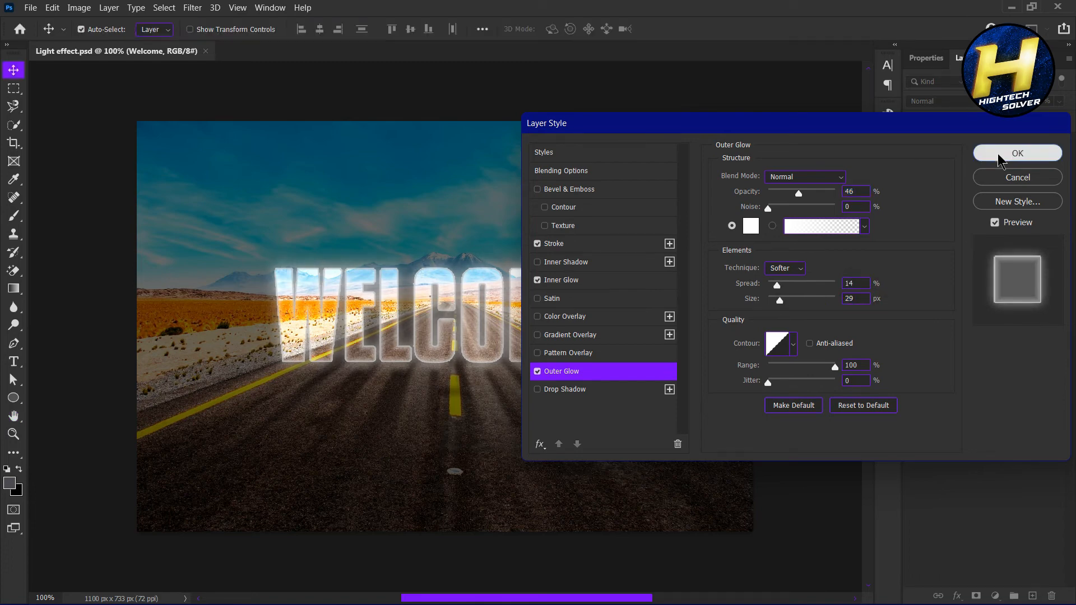
click(1017, 153)
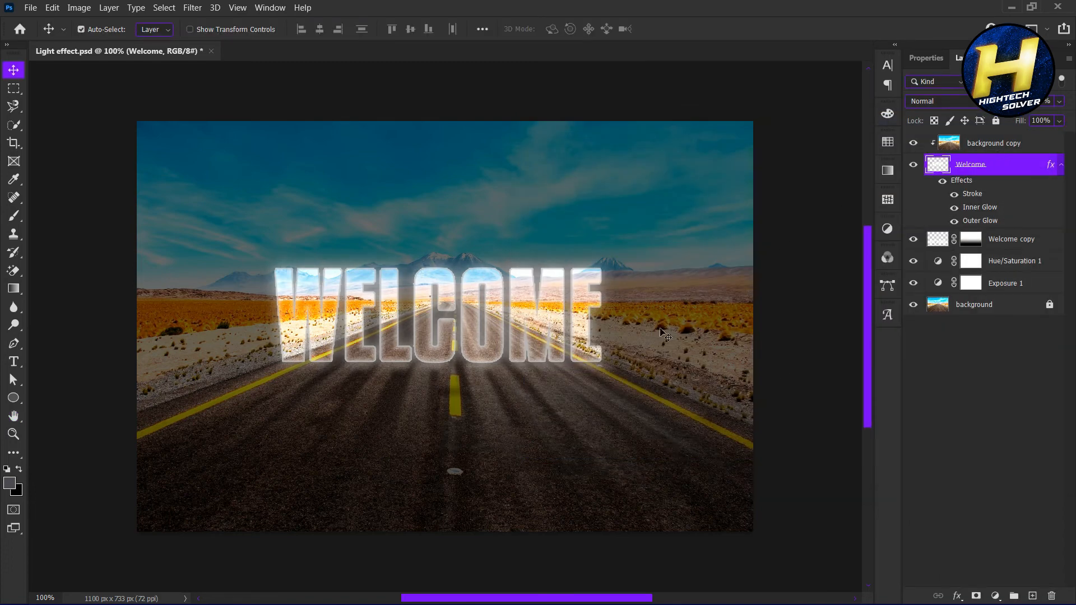
Try black-to-white linear gradients of different lengths and directions on the Welcome copy mask, finishing with a short upward fade on the road
click(968, 241)
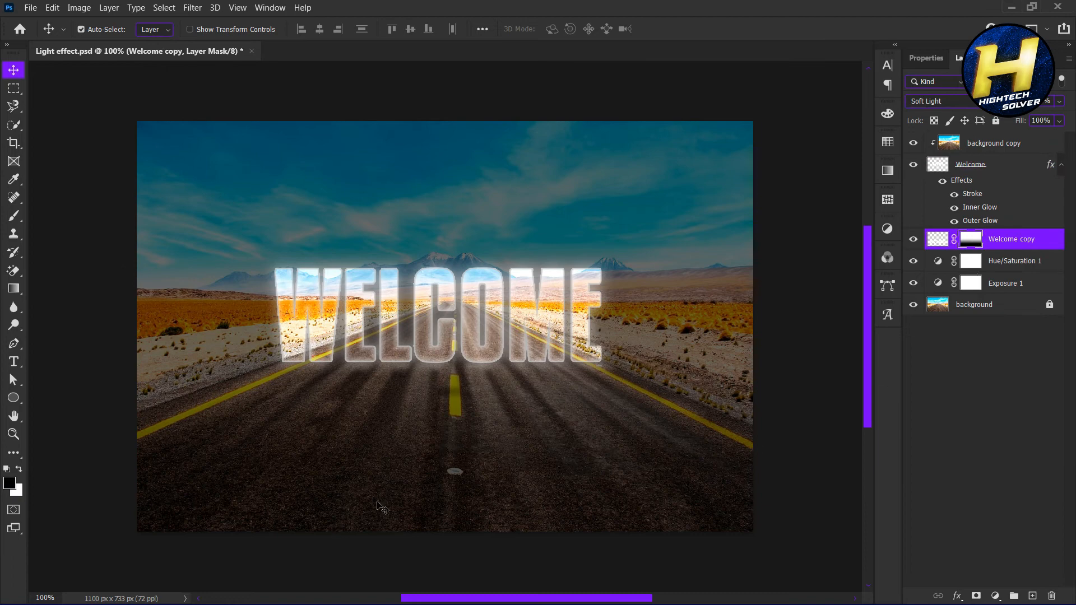
click(13, 288)
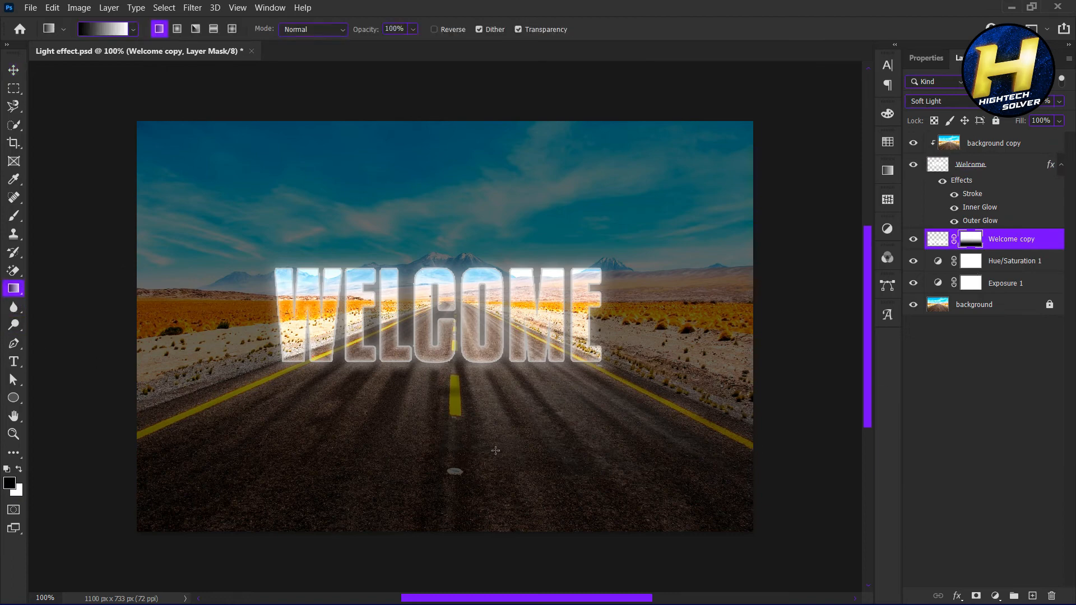
drag(453, 396, 438, 506)
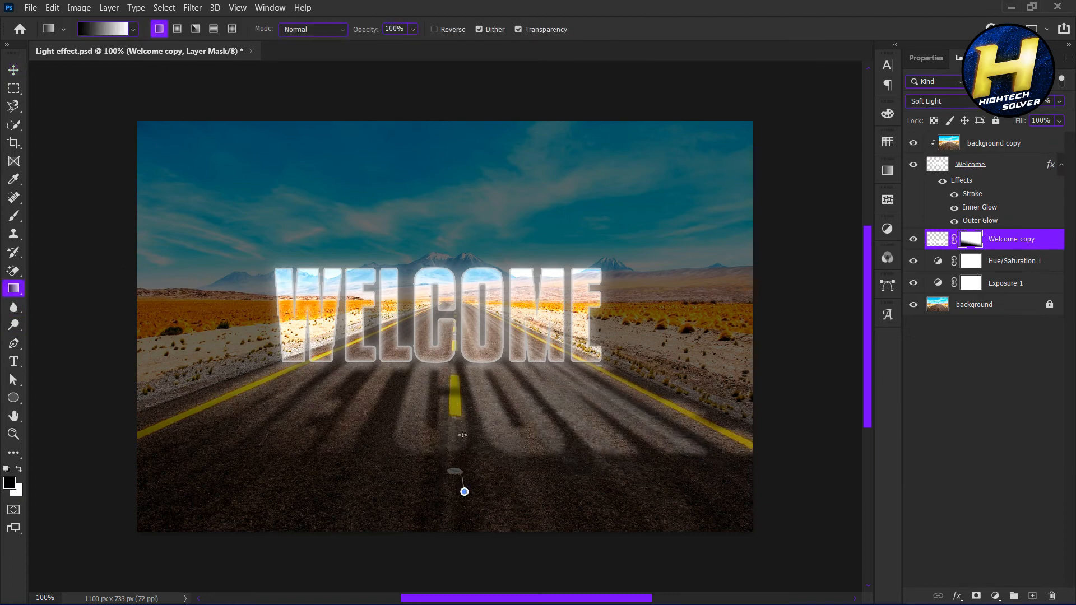
drag(462, 435, 460, 402)
drag(464, 509, 449, 359)
drag(452, 466, 456, 381)
drag(457, 483, 457, 386)
drag(452, 488, 453, 382)
drag(455, 502, 455, 359)
drag(459, 504, 457, 420)
drag(452, 529, 452, 363)
drag(449, 530, 452, 234)
drag(452, 531, 459, 353)
drag(460, 465, 457, 409)
drag(455, 465, 455, 380)
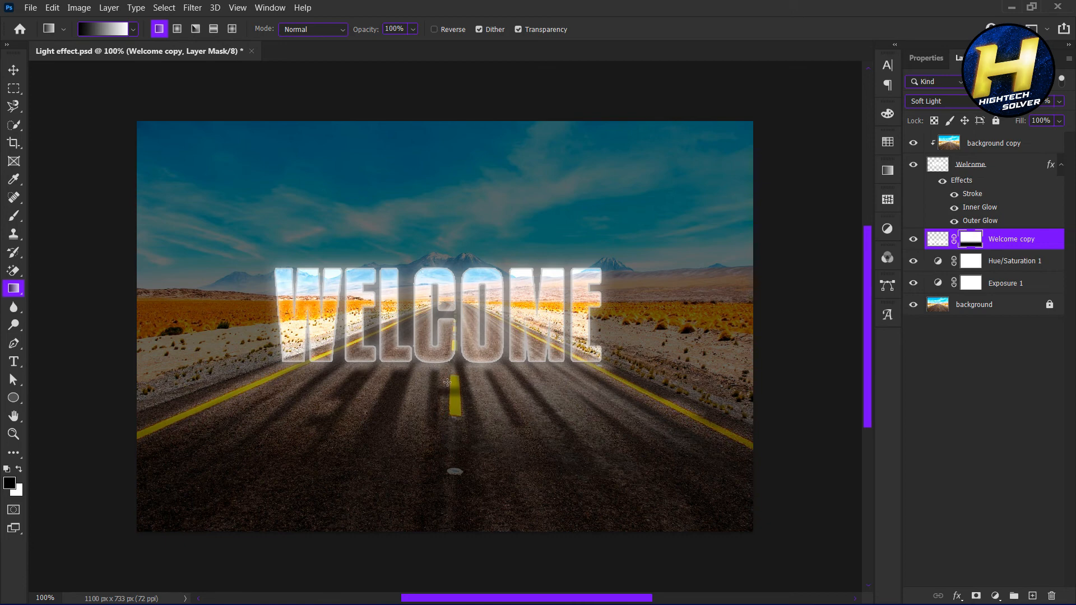
key(v)
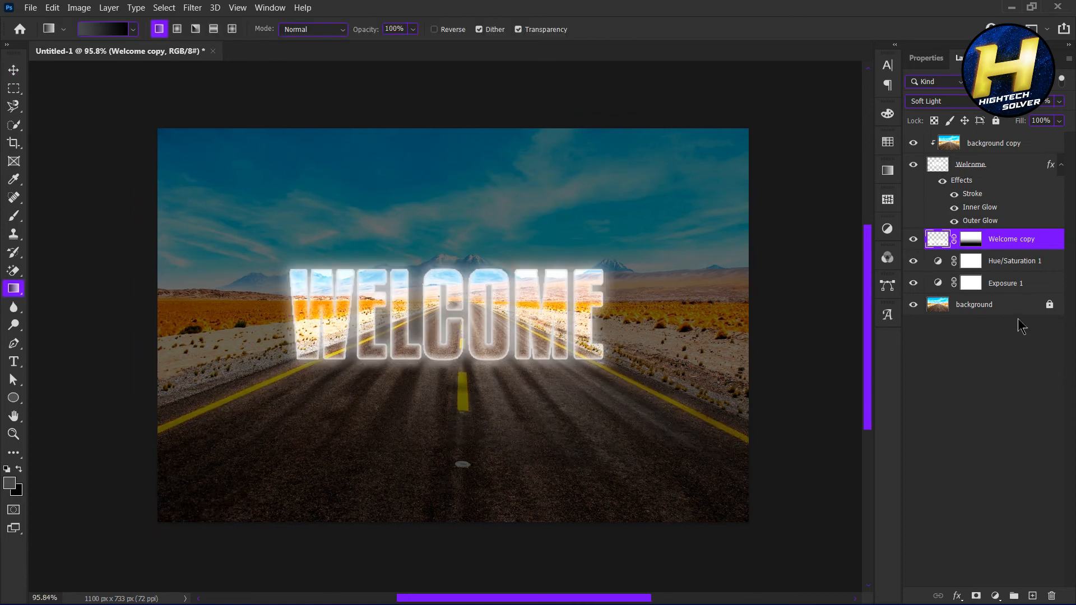